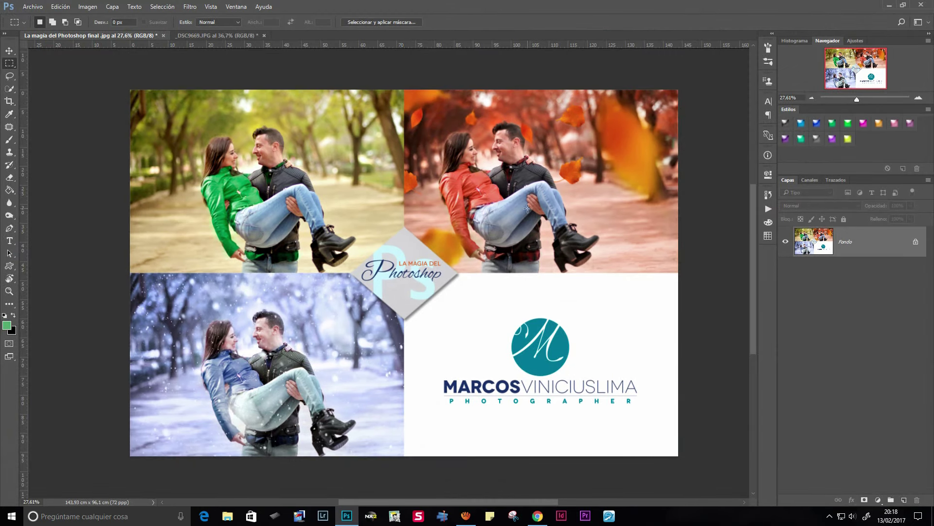
- Pan and scroll around the autumn photo, winter photo and collage to inspect them
scroll(532, 198, down, 1)
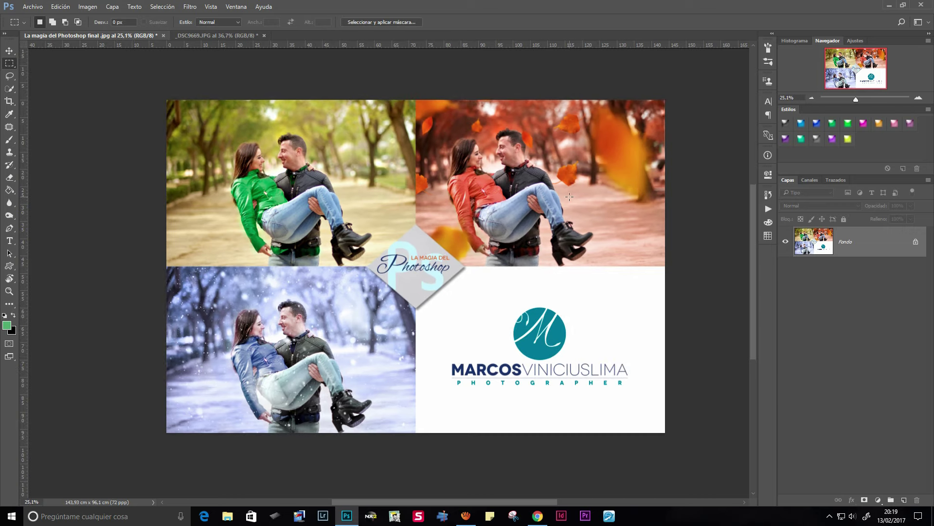
scroll(569, 197, up, 1)
scroll(569, 196, up, 1)
scroll(534, 165, up, 1)
scroll(533, 166, up, 2)
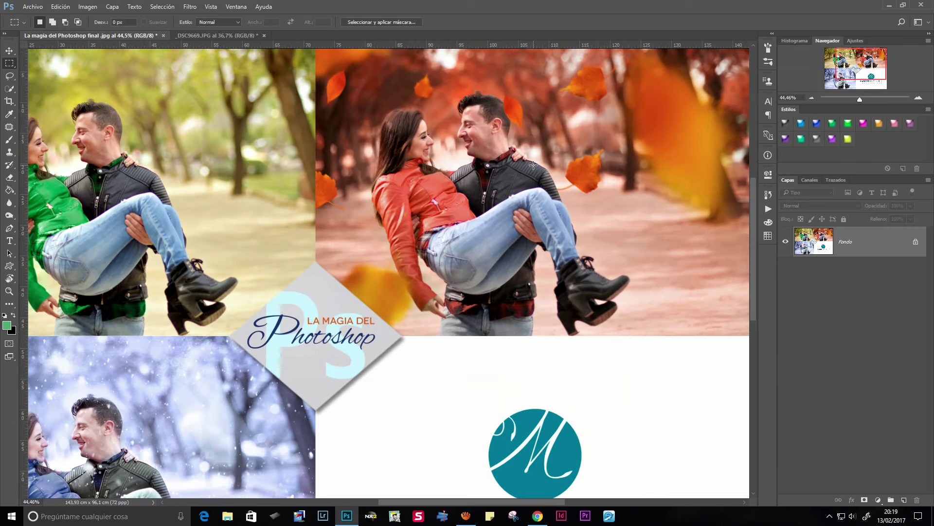
scroll(533, 165, up, 1)
drag(534, 166, 467, 215)
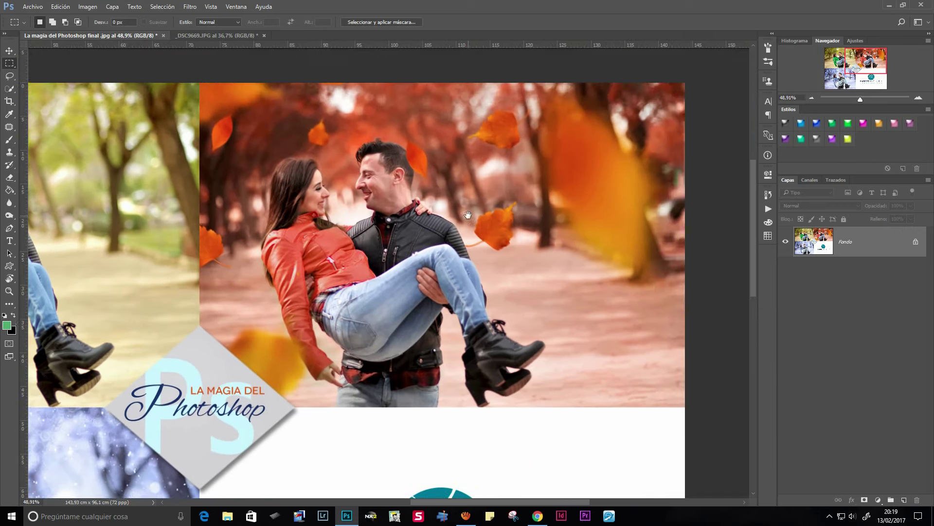
scroll(467, 215, down, 2)
scroll(468, 215, down, 3)
scroll(468, 215, down, 3)
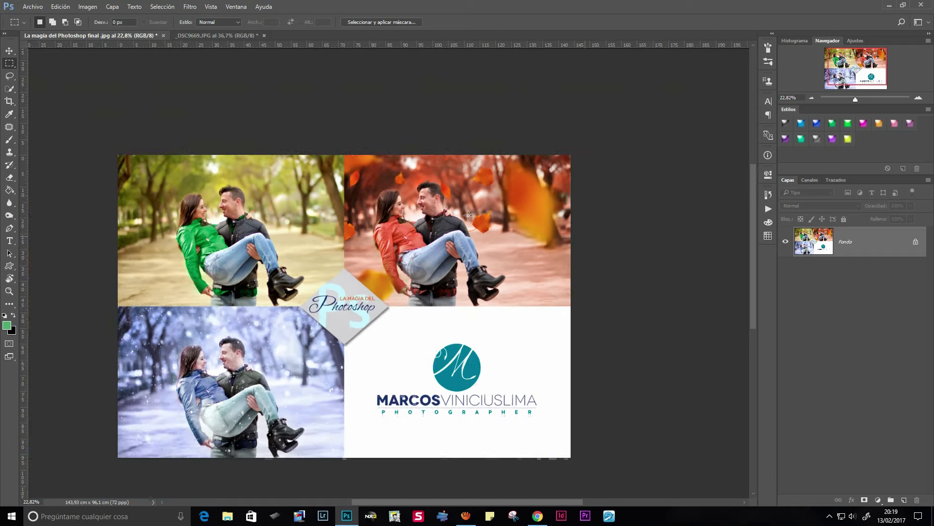
scroll(467, 215, down, 2)
scroll(459, 231, up, 1)
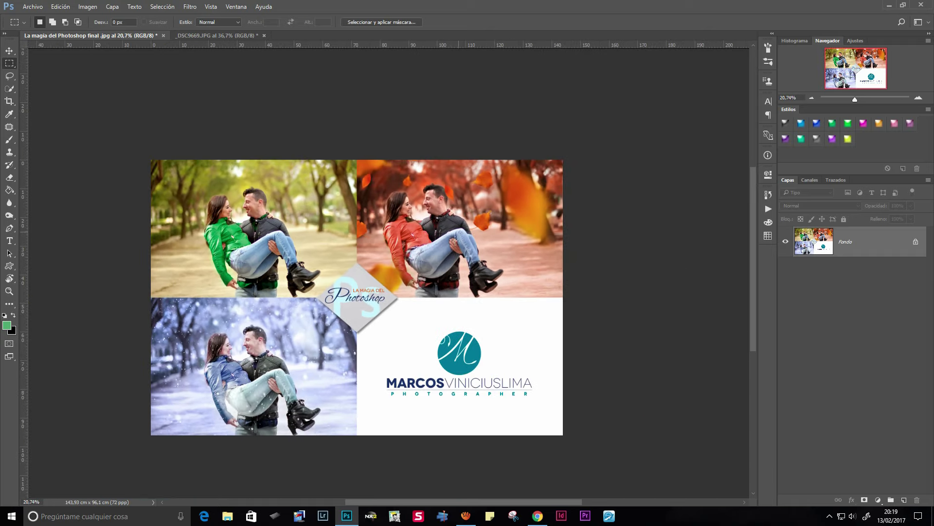
scroll(207, 391, up, 3)
scroll(223, 387, up, 1)
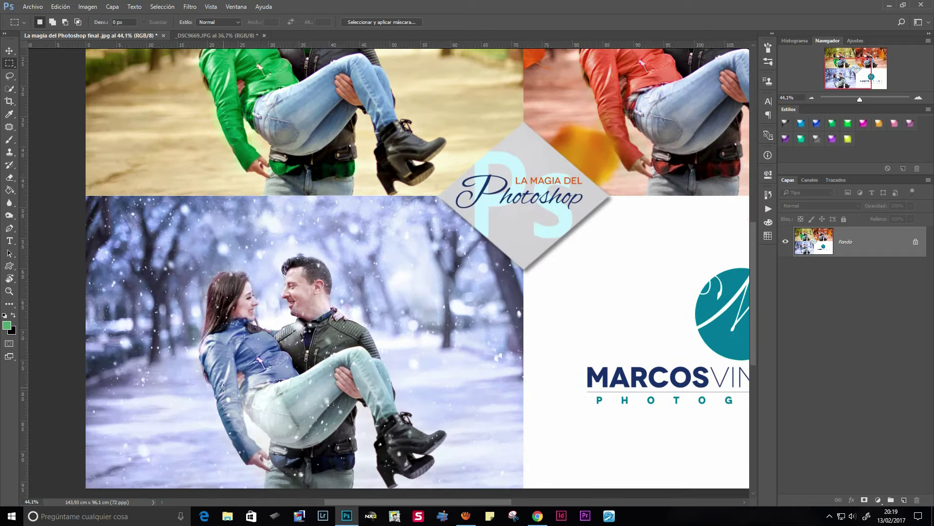
drag(225, 382, 256, 337)
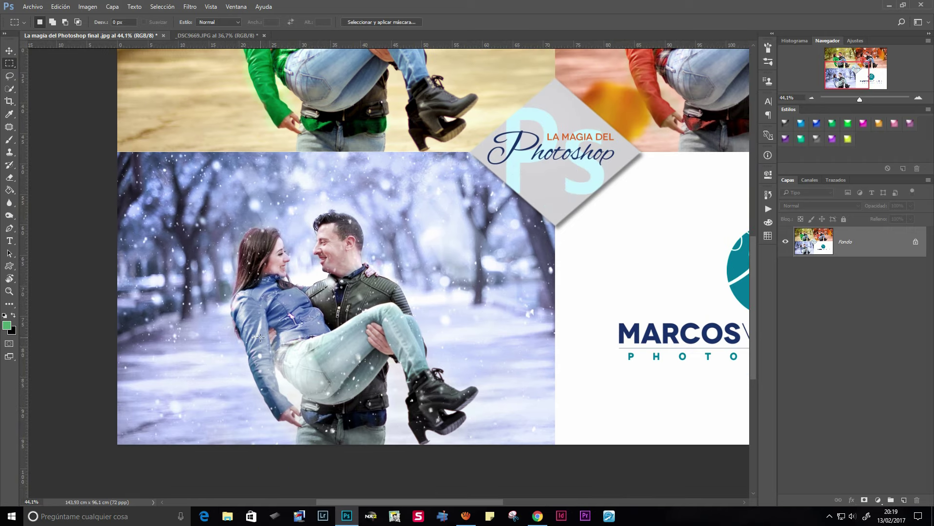
scroll(267, 336, down, 2)
scroll(341, 294, down, 1)
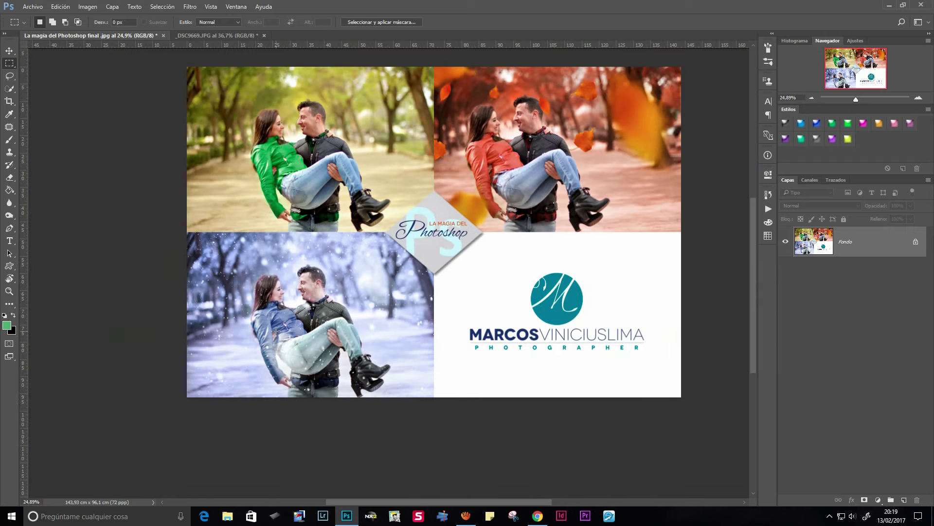
scroll(342, 295, down, 1)
scroll(343, 293, up, 1)
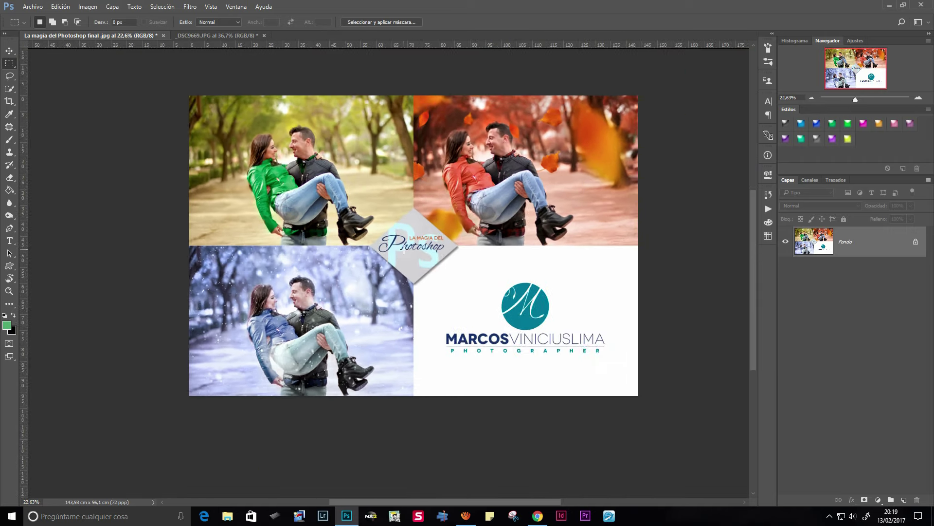
scroll(403, 250, up, 2)
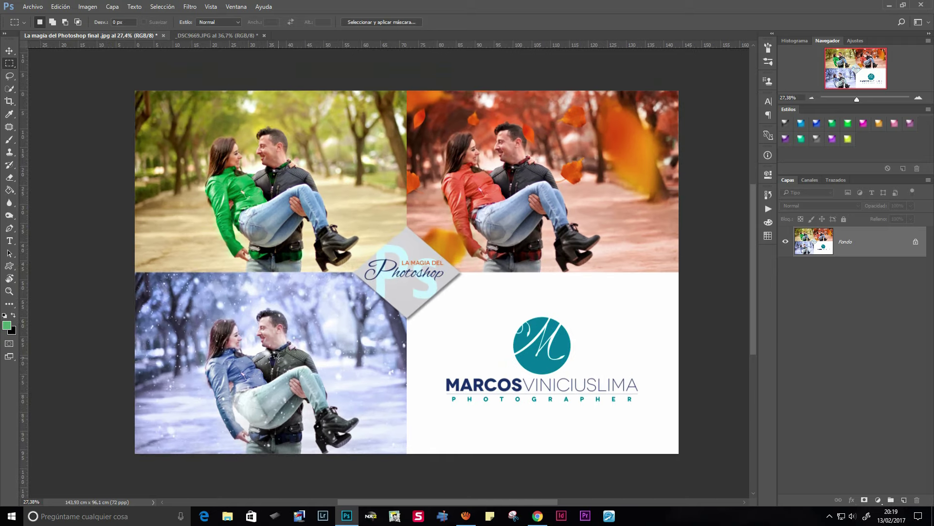
scroll(277, 358, up, 1)
scroll(273, 355, up, 3)
scroll(243, 348, up, 5)
scroll(234, 345, up, 1)
scroll(235, 344, down, 1)
scroll(234, 345, down, 2)
scroll(236, 348, down, 1)
drag(238, 355, 301, 305)
scroll(301, 305, down, 1)
scroll(341, 306, down, 2)
scroll(380, 309, down, 2)
scroll(388, 310, down, 2)
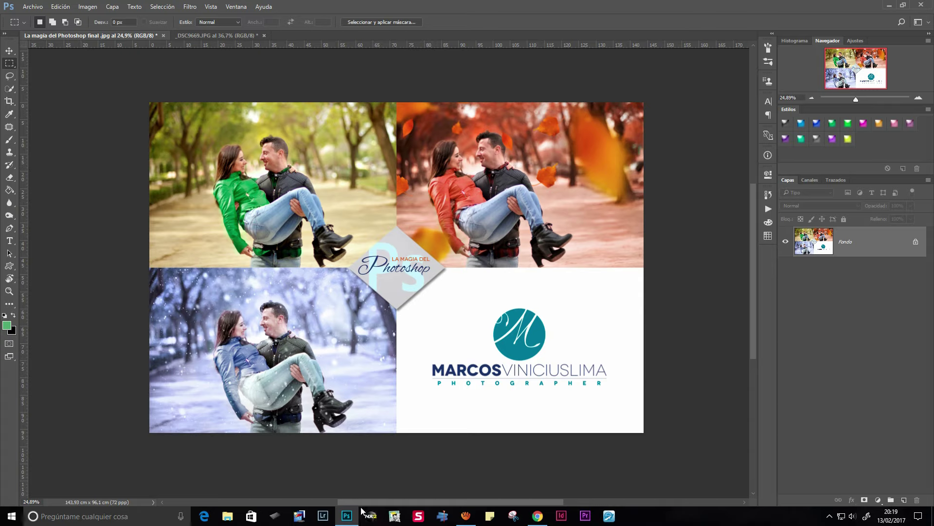
- Look over the photographer's YouTube channel, then minimize Chrome to return to Photoshop
click(537, 515)
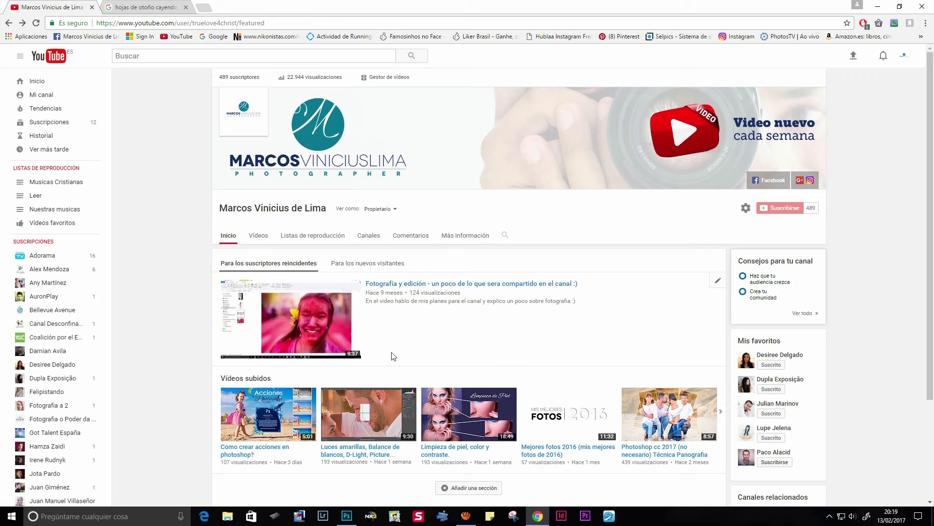
scroll(438, 336, down, 3)
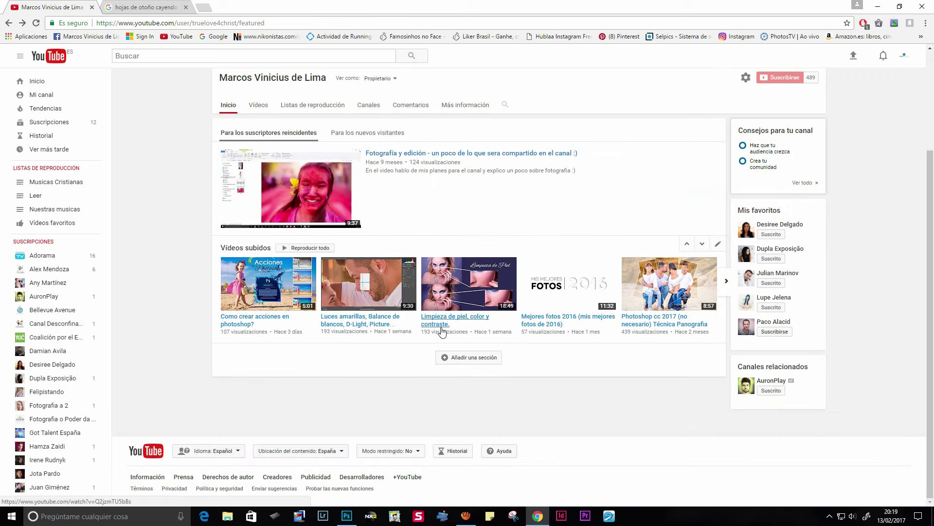
scroll(439, 331, up, 3)
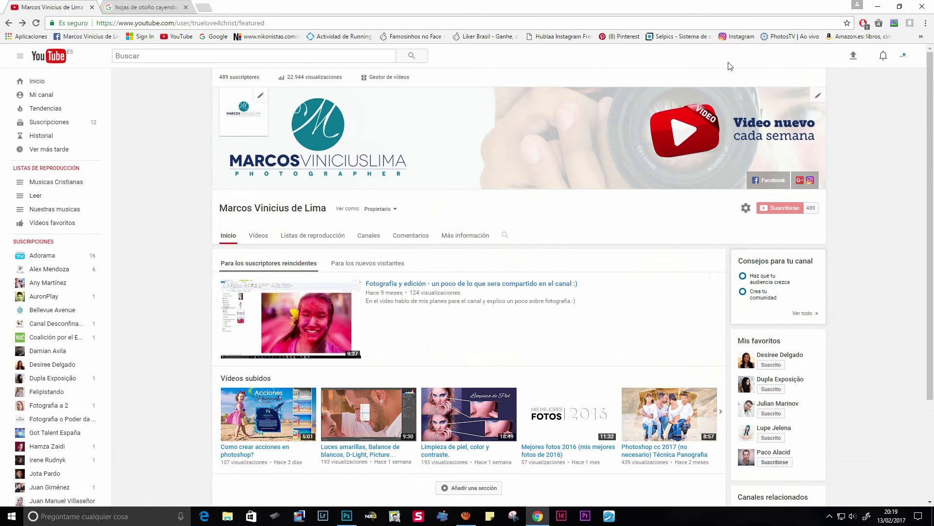
click(870, 6)
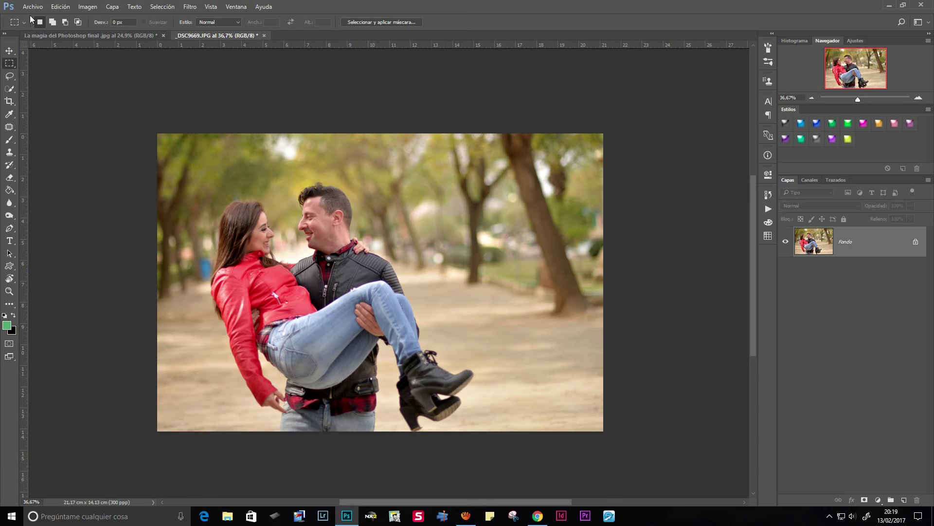
click(33, 6)
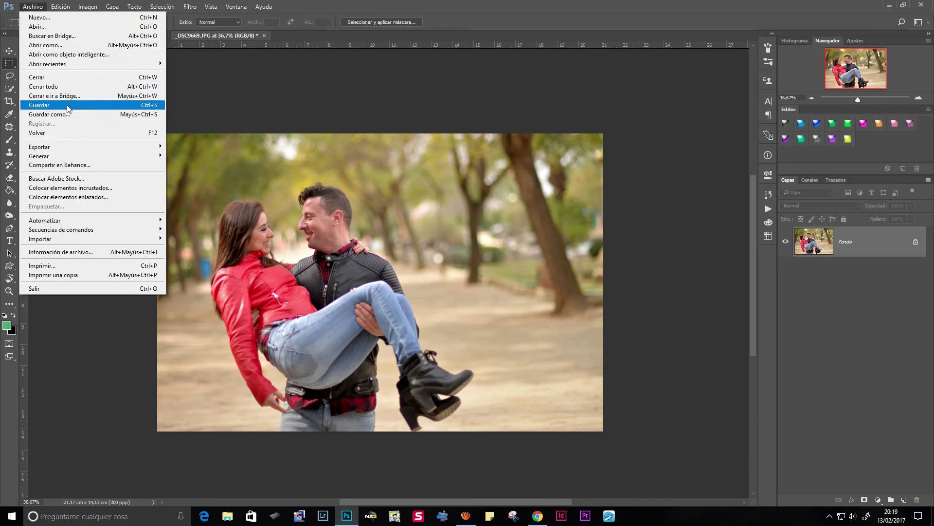
click(63, 28)
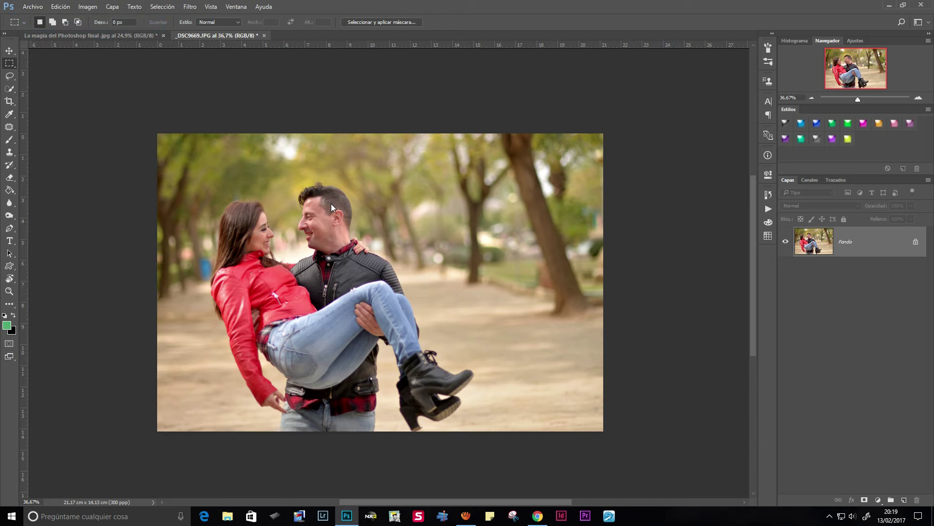
drag(591, 99, 591, 157)
click(560, 175)
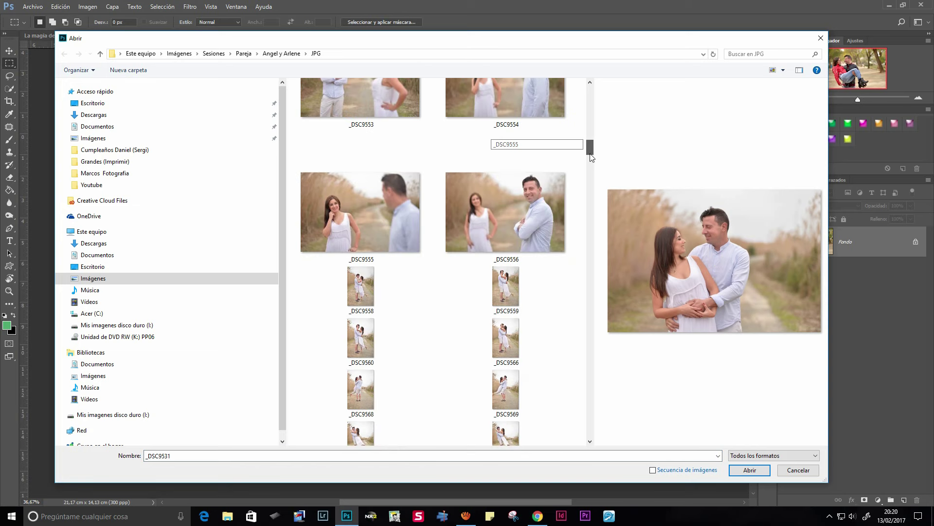
click(481, 218)
click(387, 214)
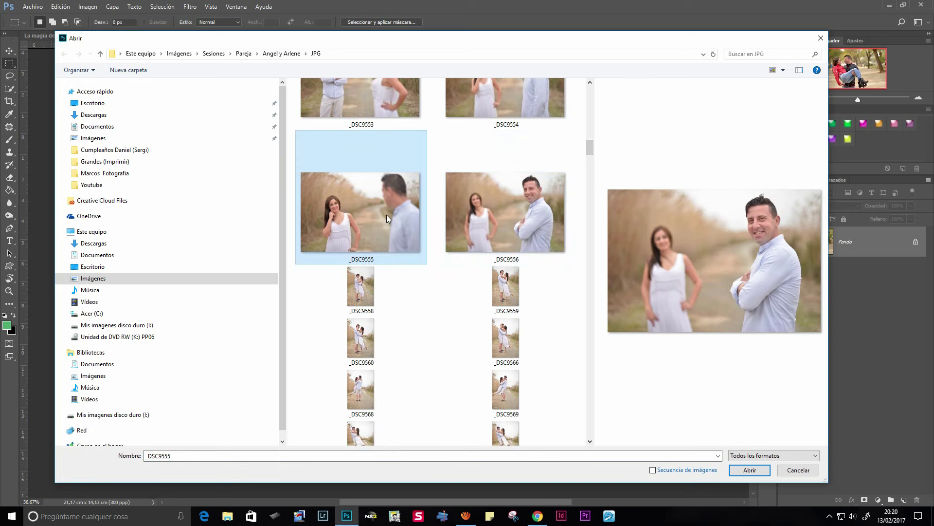
drag(590, 146, 590, 306)
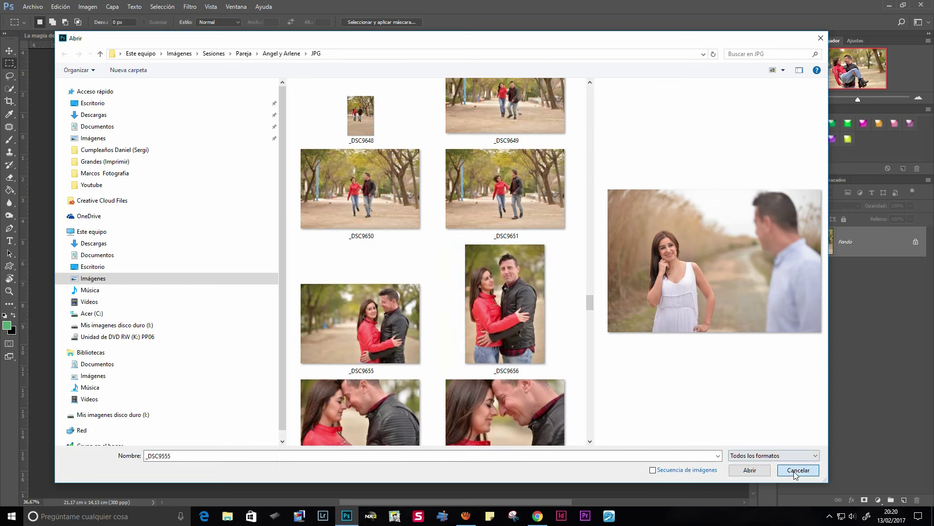
click(795, 472)
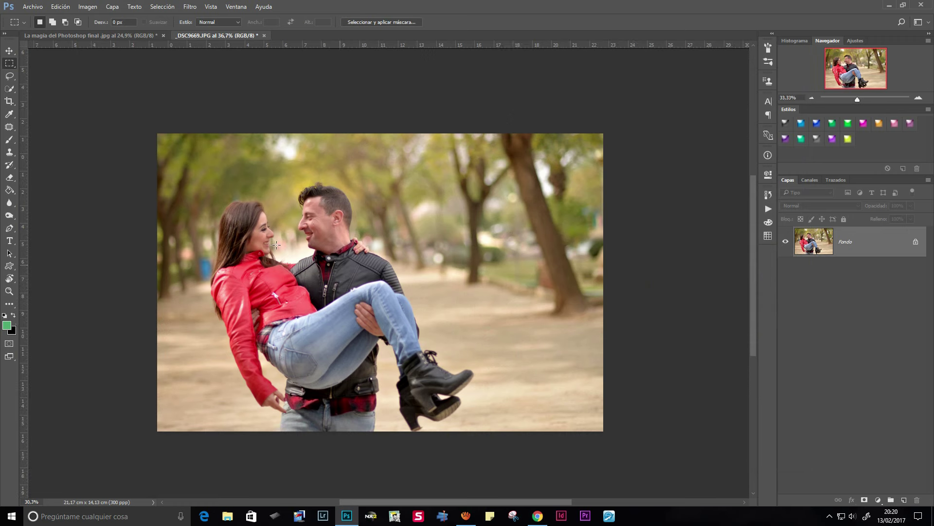
- Start a crop, cancel it to keep the photo whole, and switch to the Move tool
scroll(313, 227, down, 2)
scroll(292, 230, up, 1)
scroll(268, 234, up, 2)
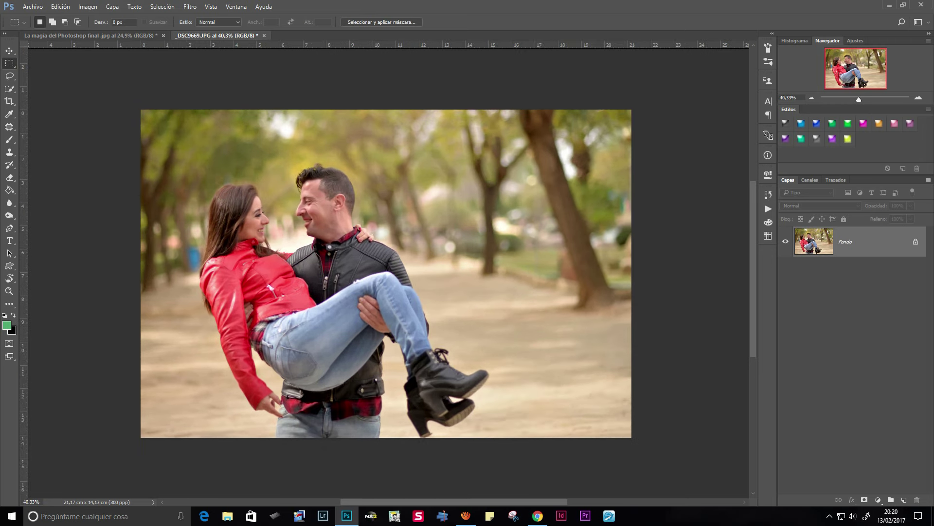
key(c)
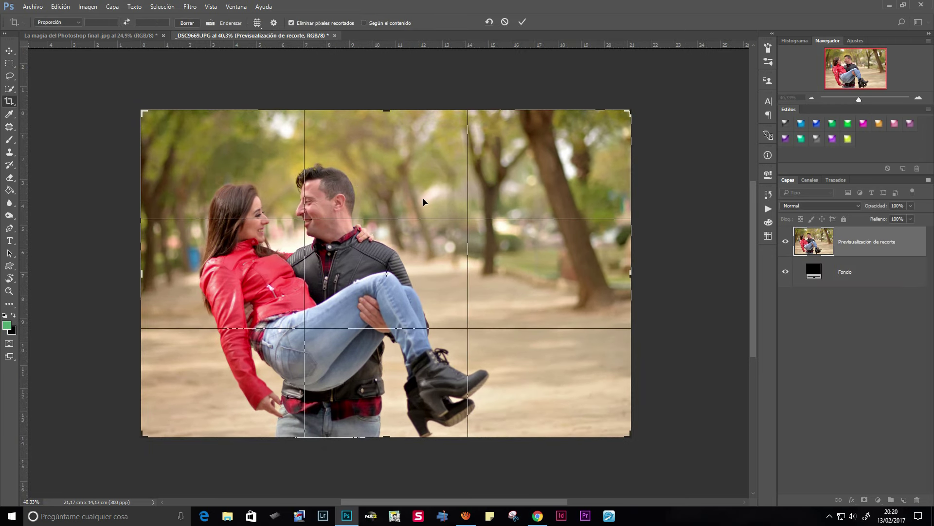
click(505, 23)
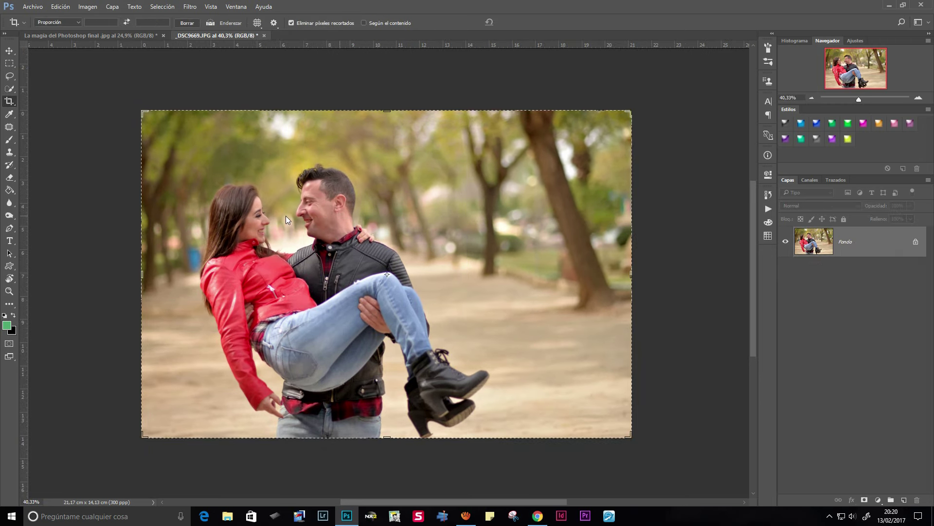
key(v)
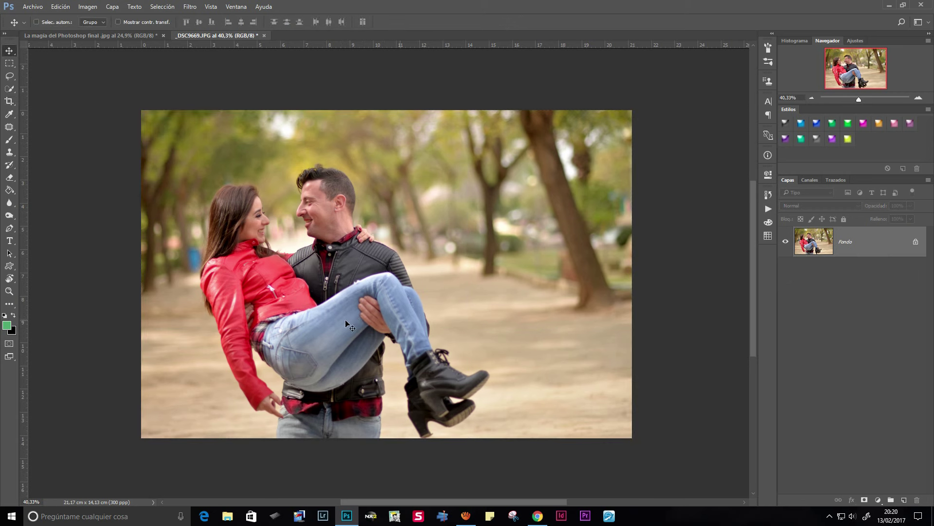
- Add a Brightness/Contrast adjustment layer and then a Hue/Saturation adjustment layer
click(879, 499)
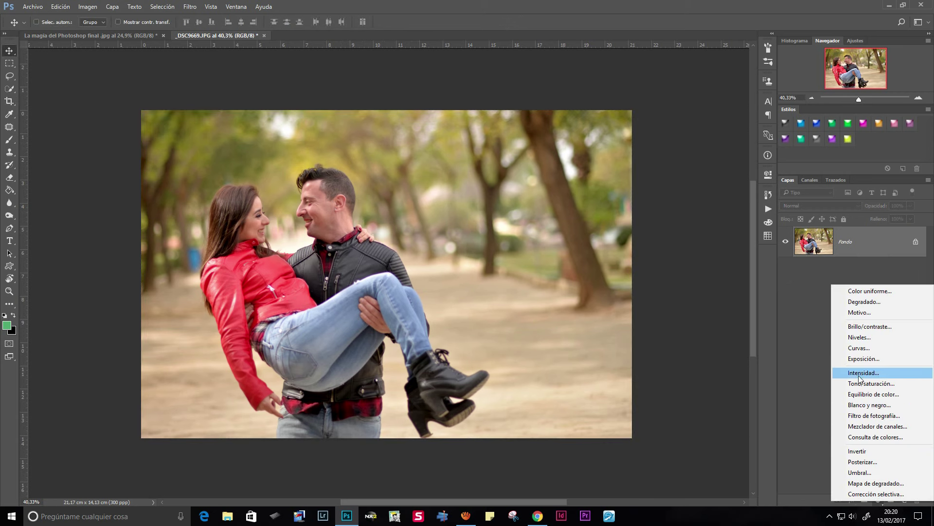
click(878, 327)
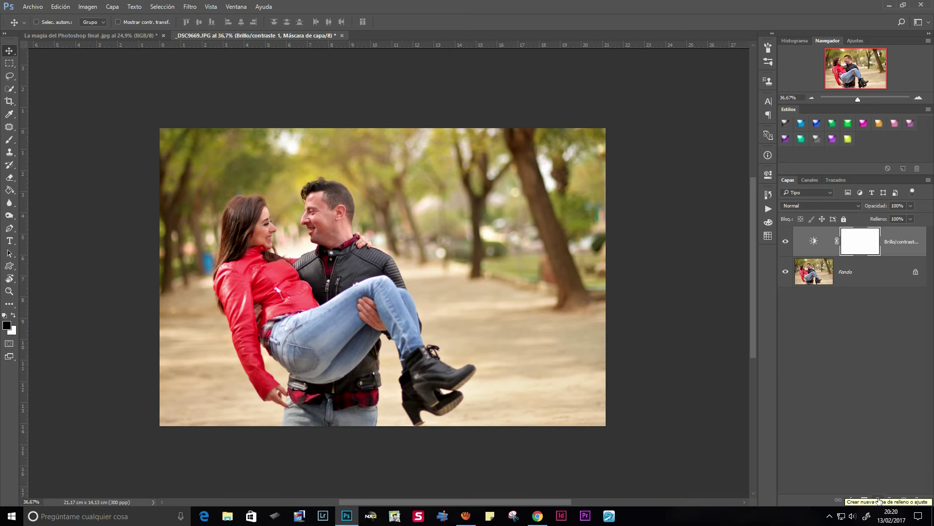
click(878, 500)
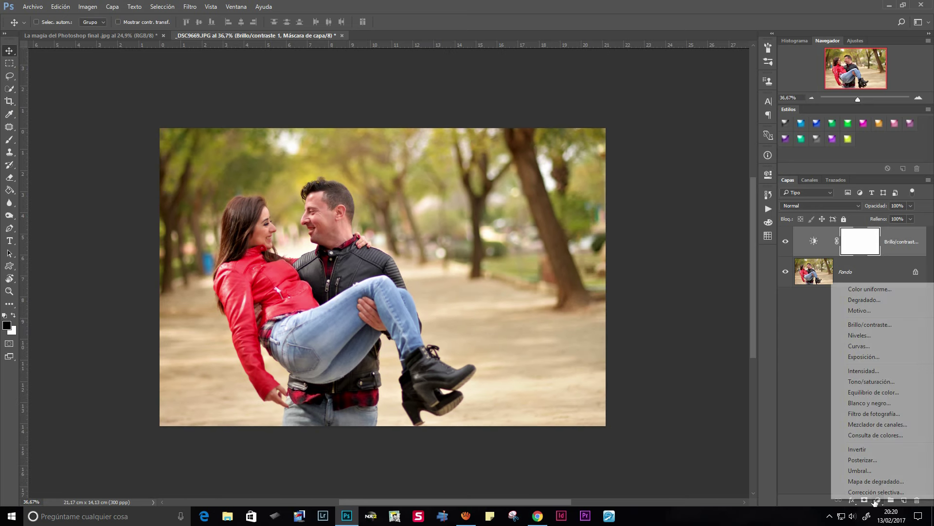
click(866, 381)
- Limit Hue/Saturation to the Greens range and widen it by sampling the park foliage, then switch to Chrome
click(654, 212)
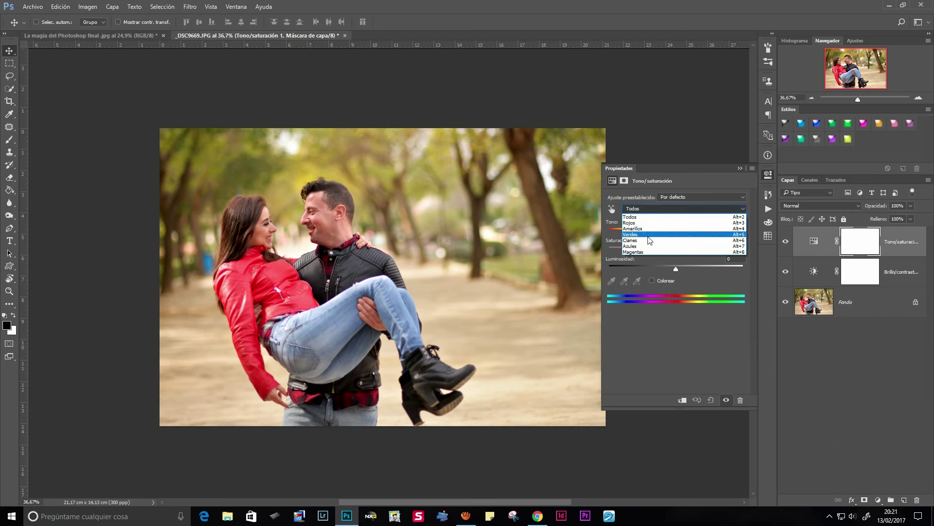
click(648, 236)
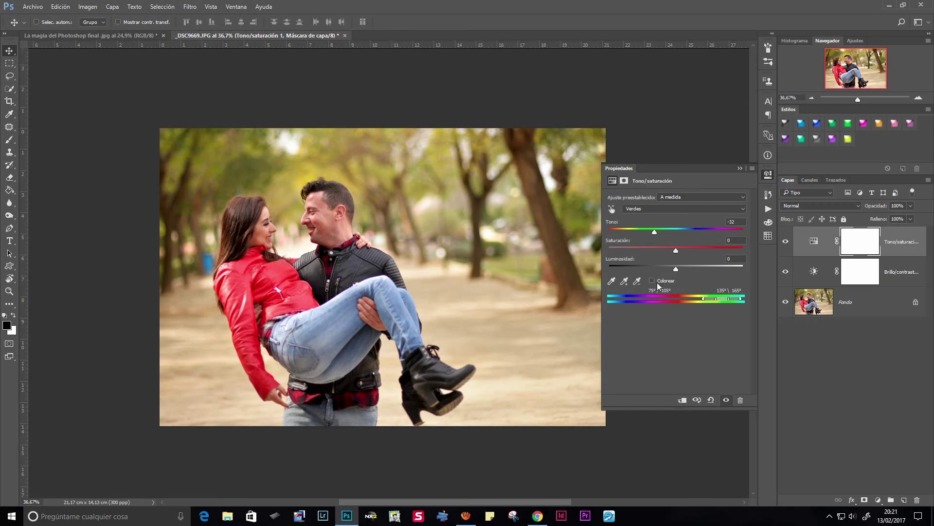
click(624, 281)
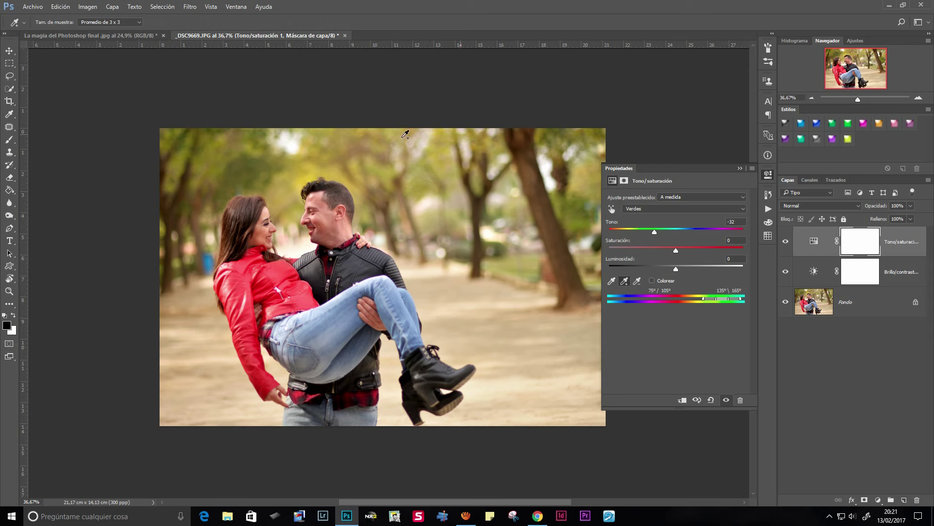
click(290, 183)
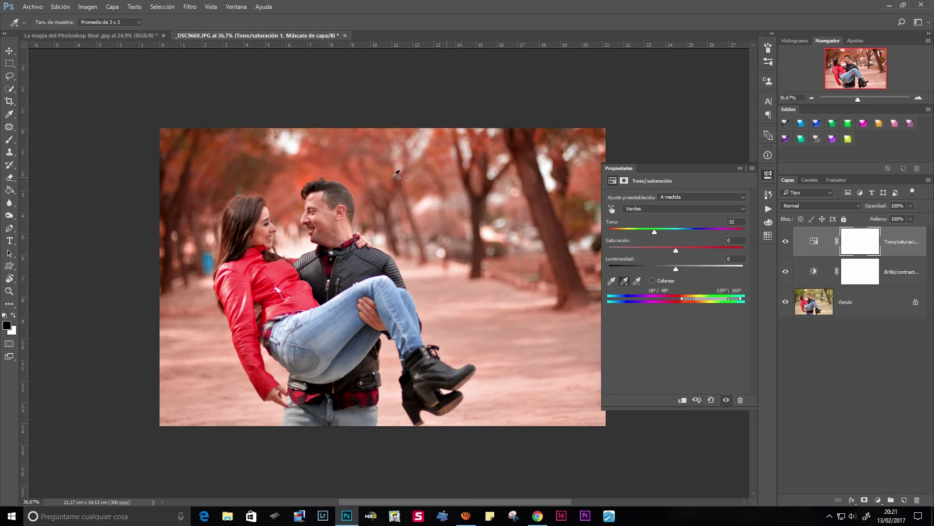
click(740, 168)
scroll(378, 229, up, 1)
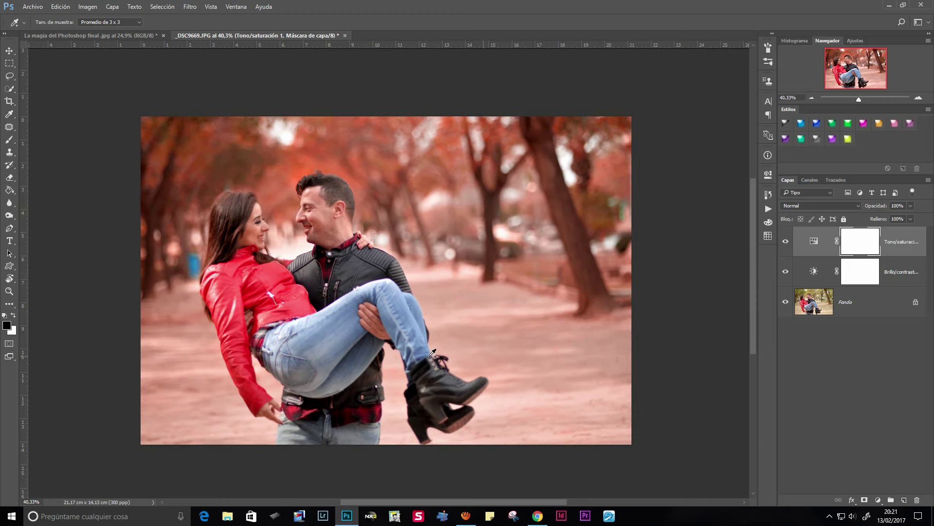
click(538, 516)
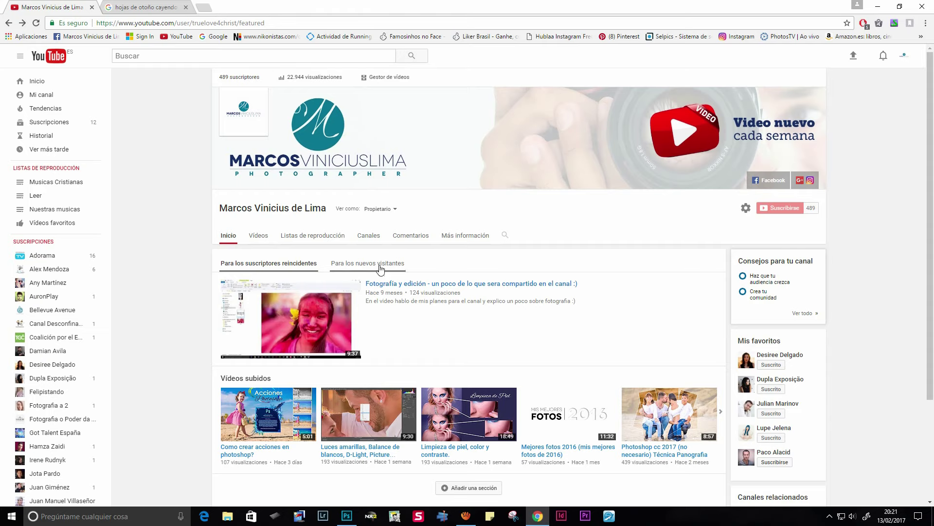
- Refine the 'hojas de otoño cayendo png' image search and preview the first falling-leaves result
click(165, 7)
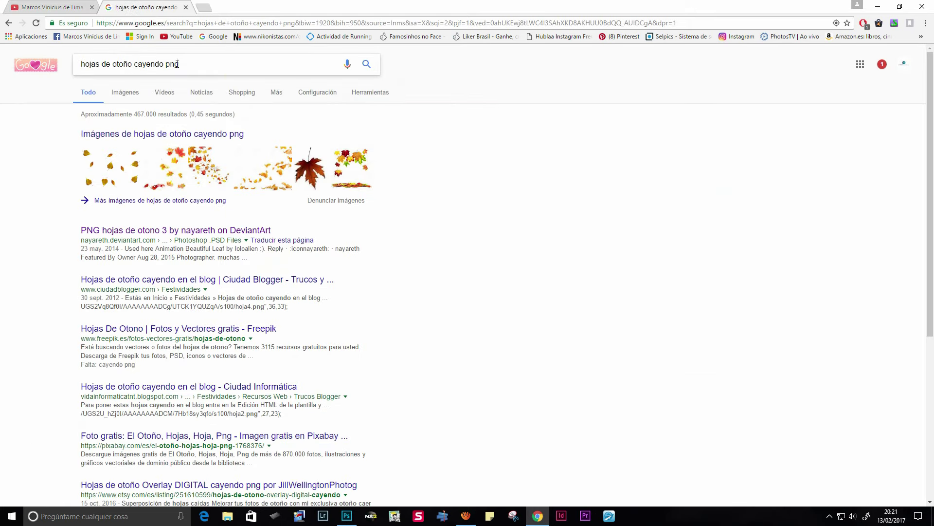
drag(164, 64, 185, 66)
click(105, 168)
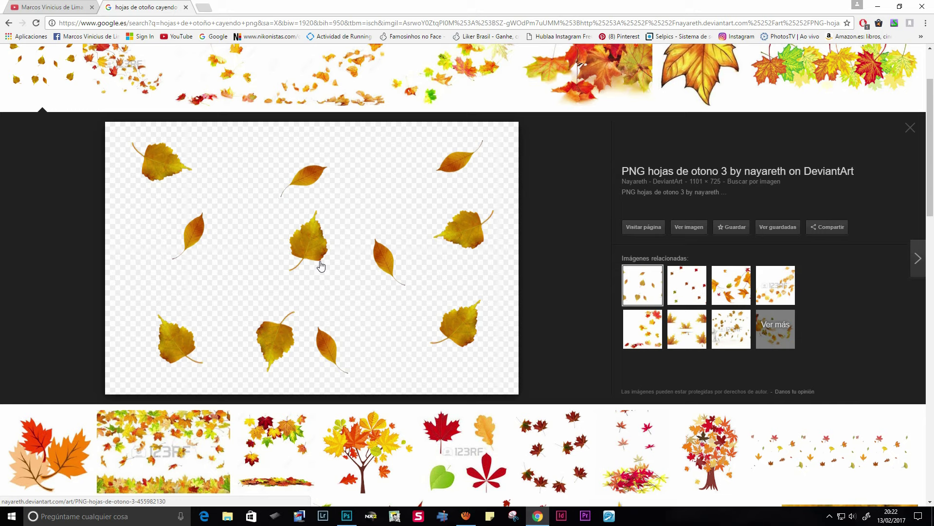
- Visit the DeviantArt 'PNG hojas de otono 3' page and browse its neighbouring artworks
click(644, 229)
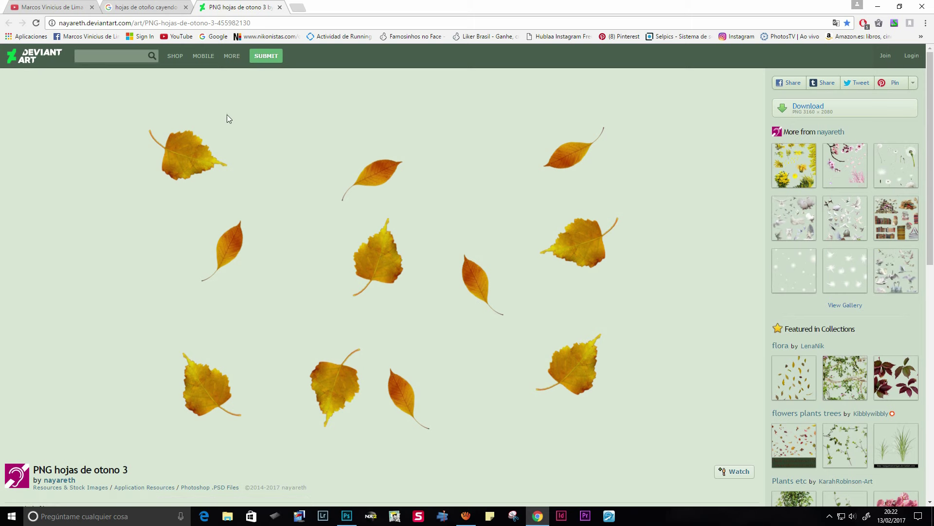
click(24, 96)
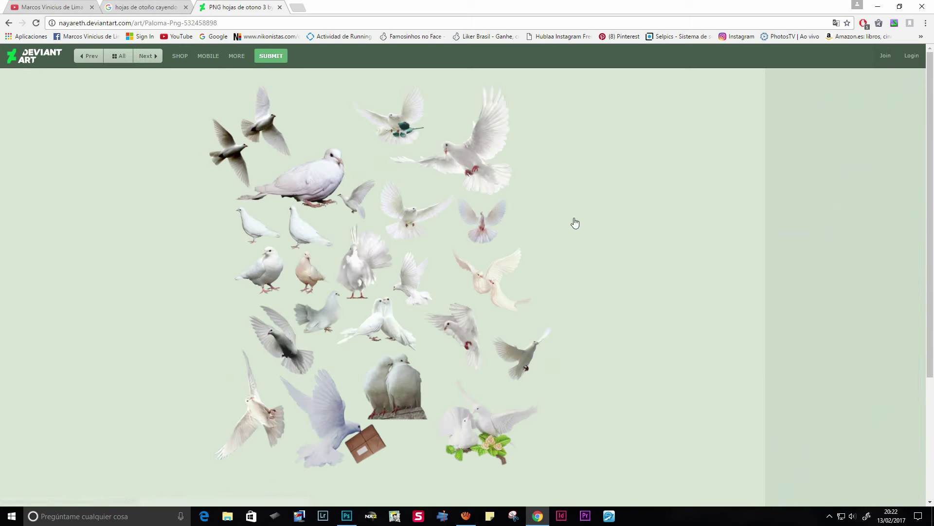
click(681, 184)
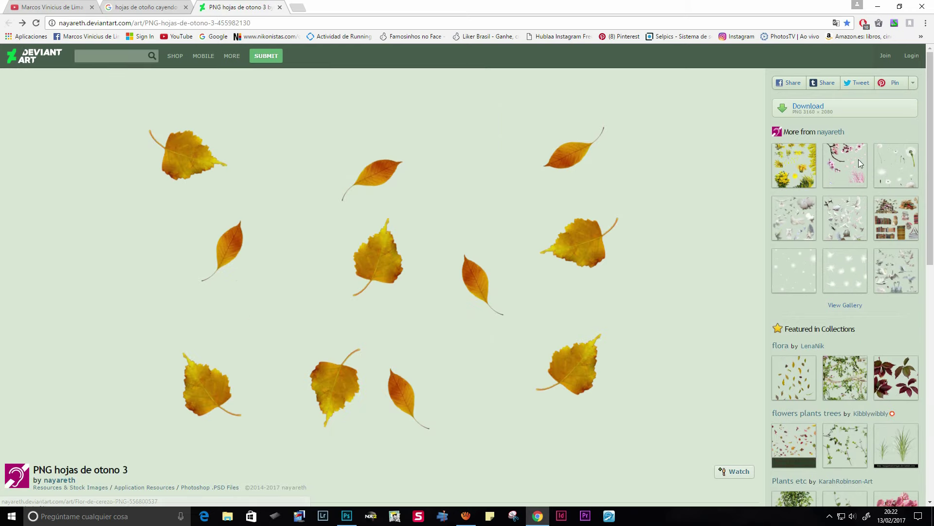
click(859, 160)
click(10, 23)
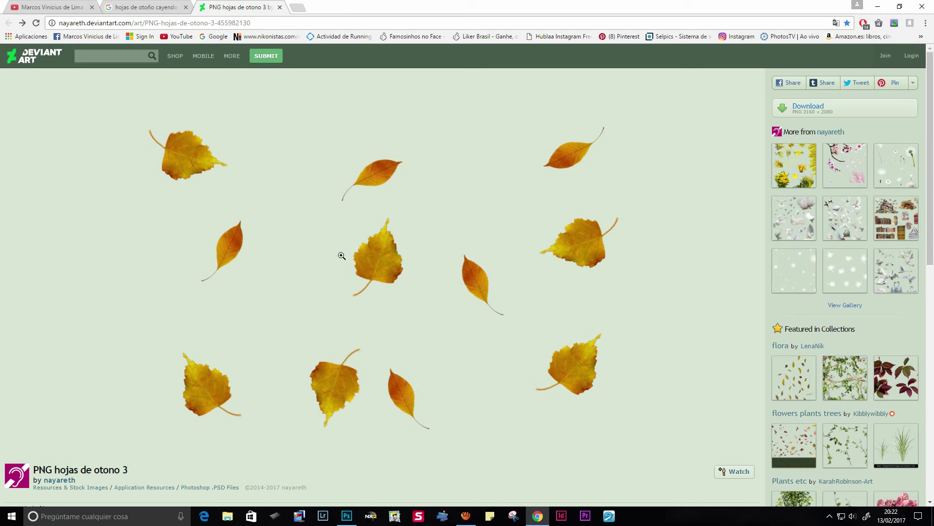
- Close the DeviantArt tab and go back to the couple photo in Photoshop's Archivo menu
click(280, 7)
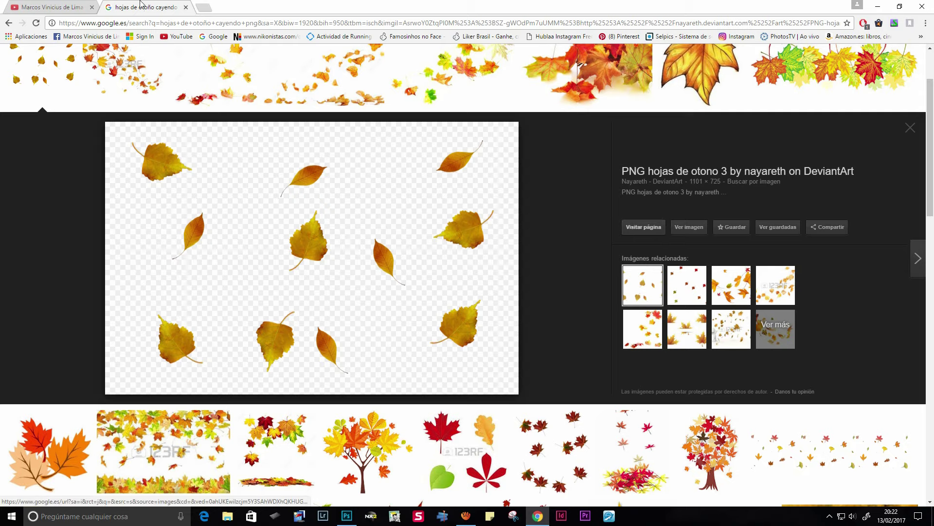
click(63, 8)
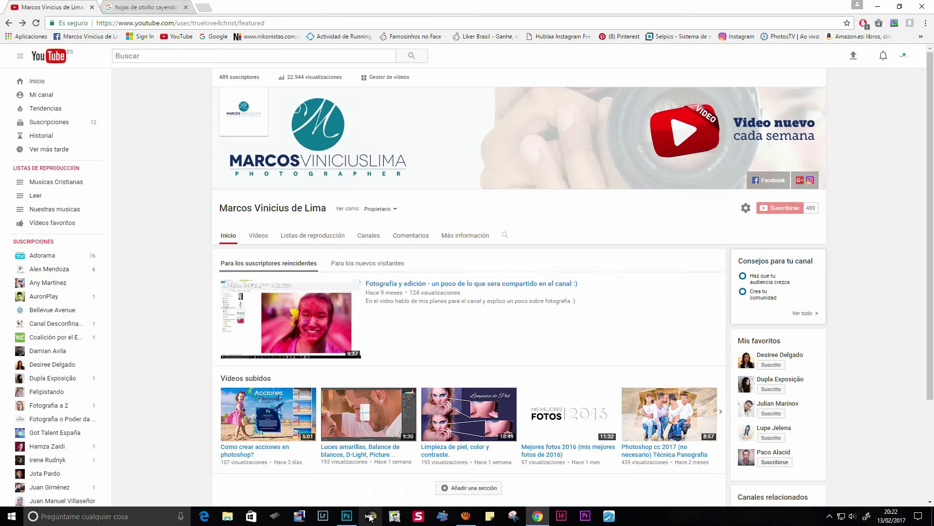
click(347, 516)
click(33, 7)
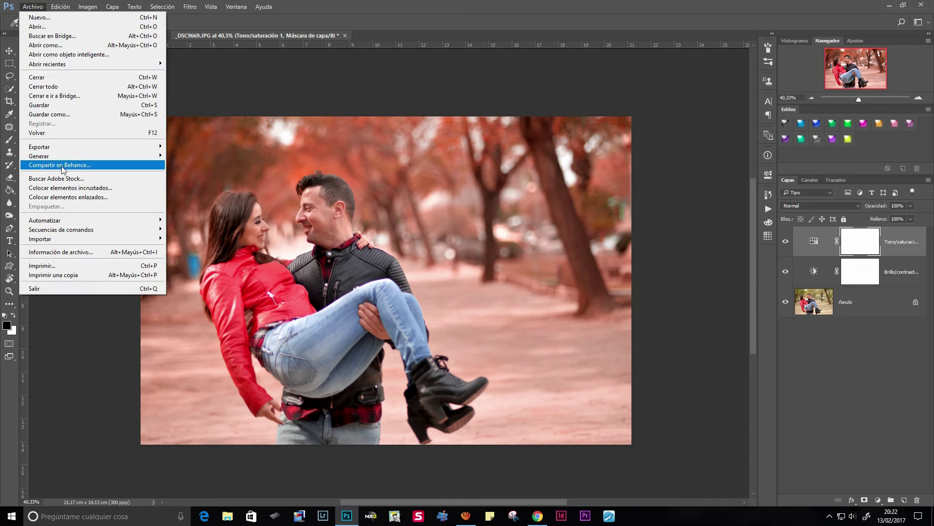
- Place the 'grande' leaves file from Imágenes > PS y Lr as an embedded layer
click(109, 188)
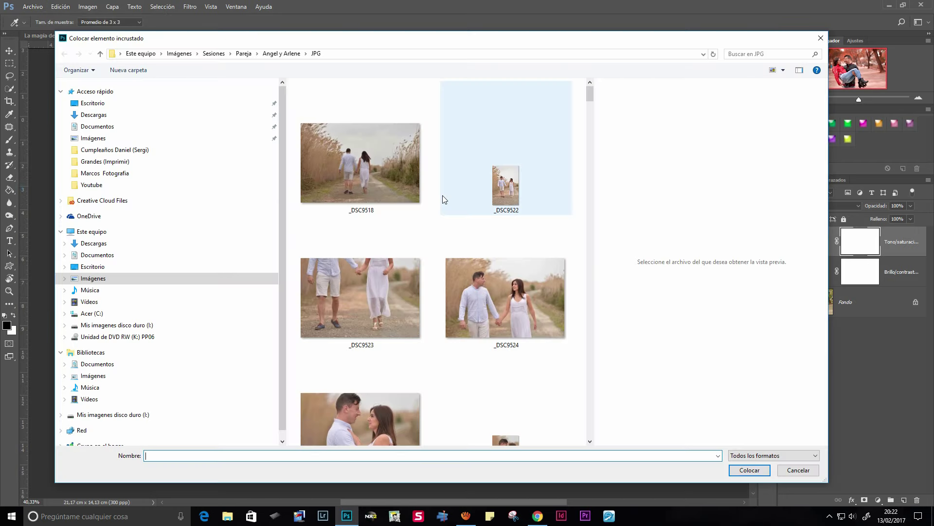
click(102, 139)
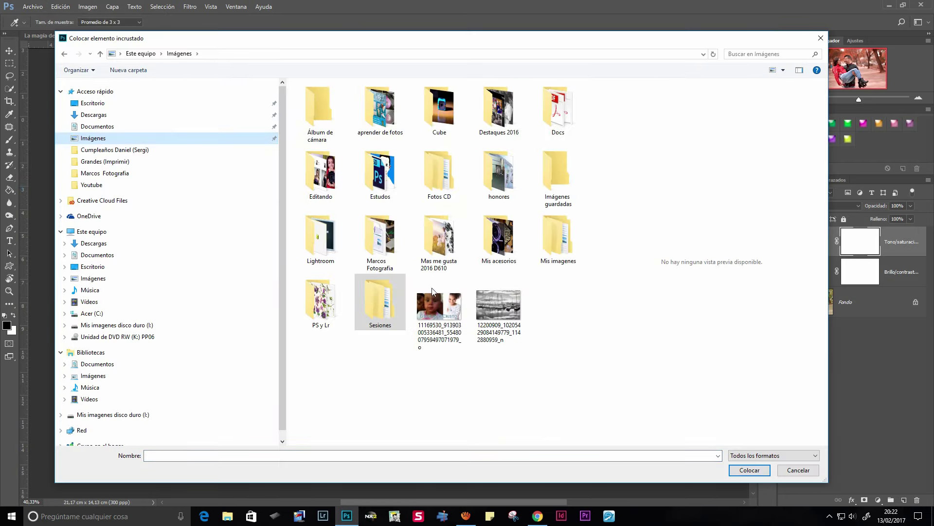
click(99, 103)
click(103, 138)
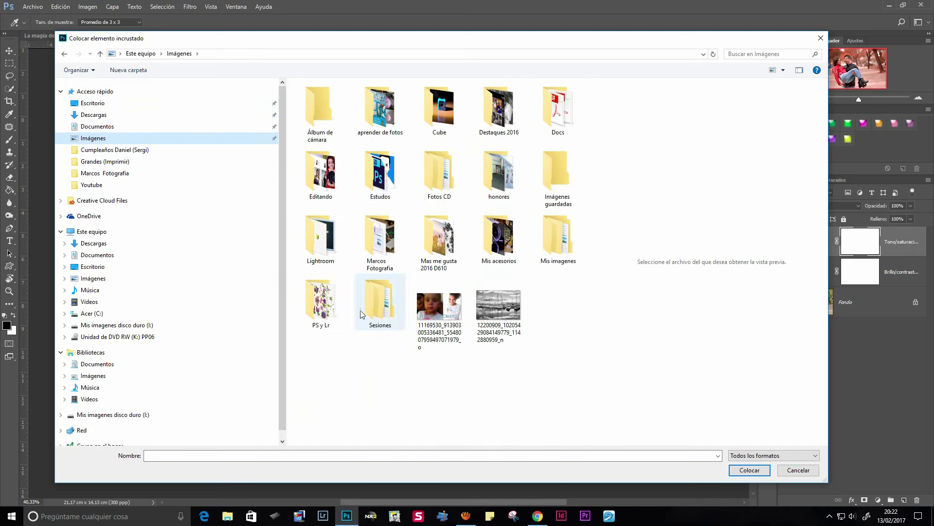
double_click(321, 302)
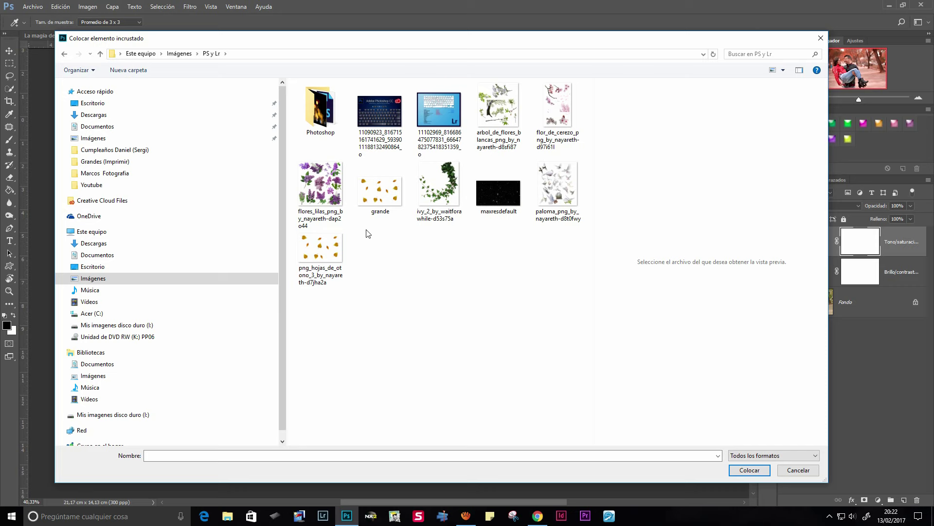
click(335, 248)
click(388, 193)
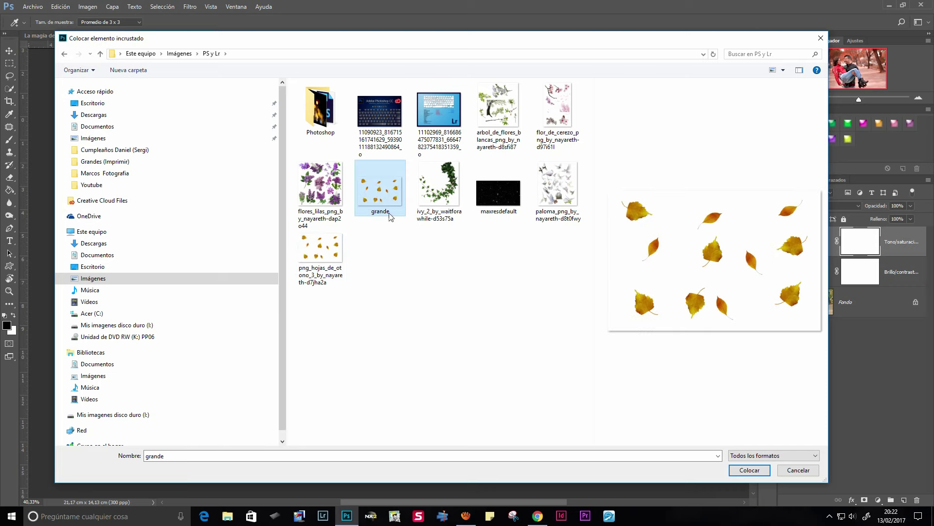
click(748, 470)
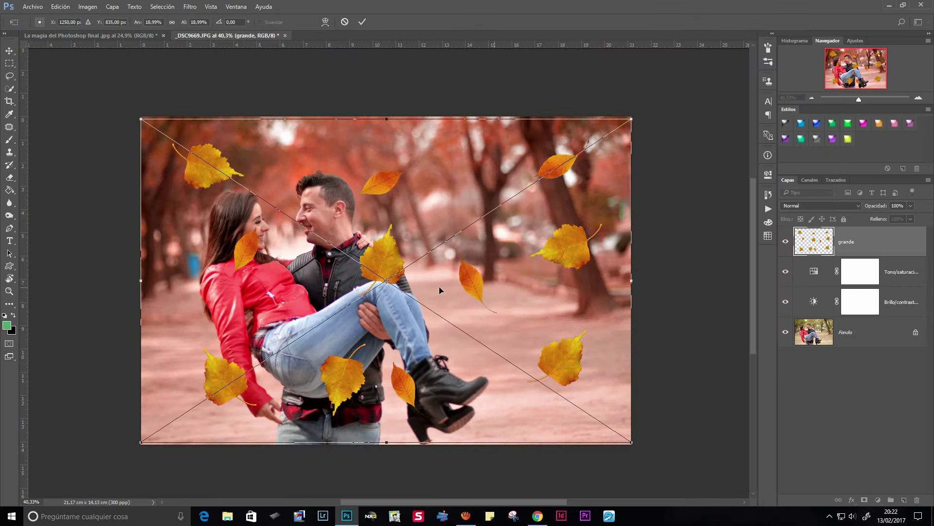
- Commit the placed leaves, scale them to 14.50% and move them right and down over the couple
key(Return)
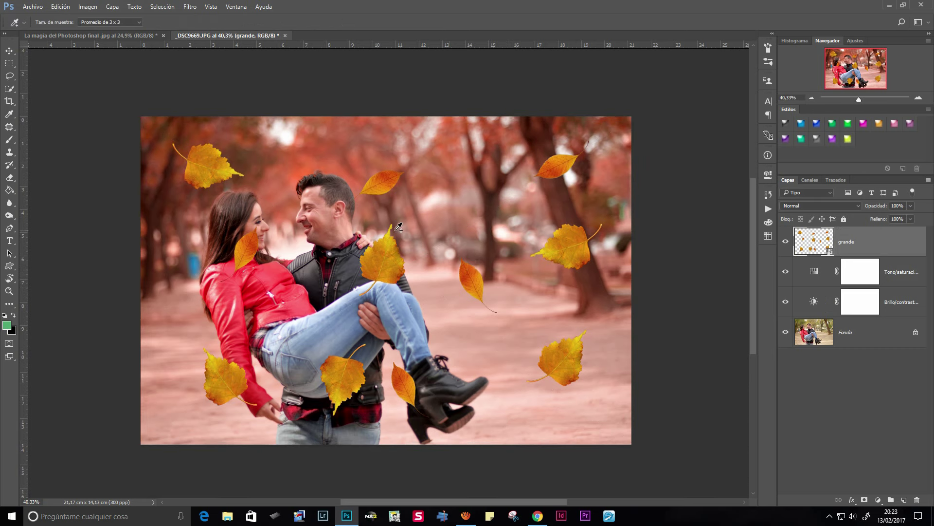
key(ctrl+t)
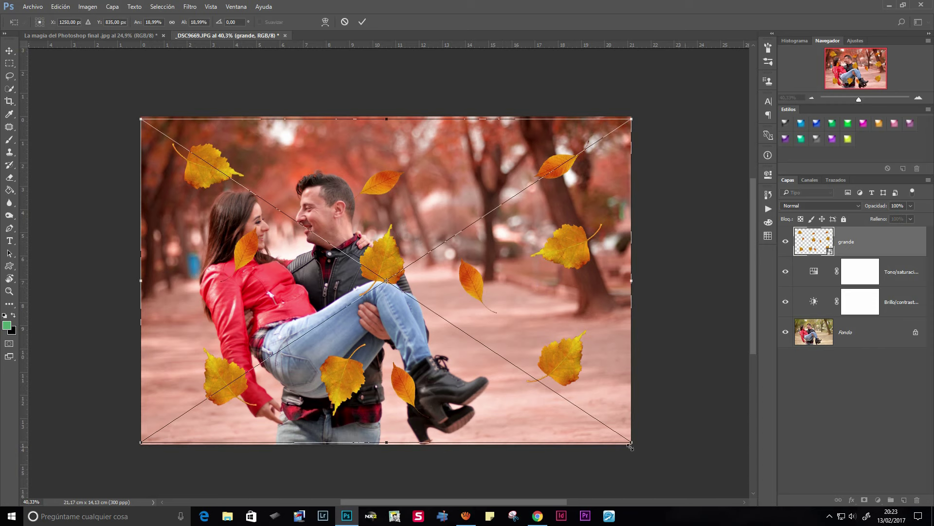
drag(630, 443, 515, 366)
drag(464, 297, 487, 336)
key(Return)
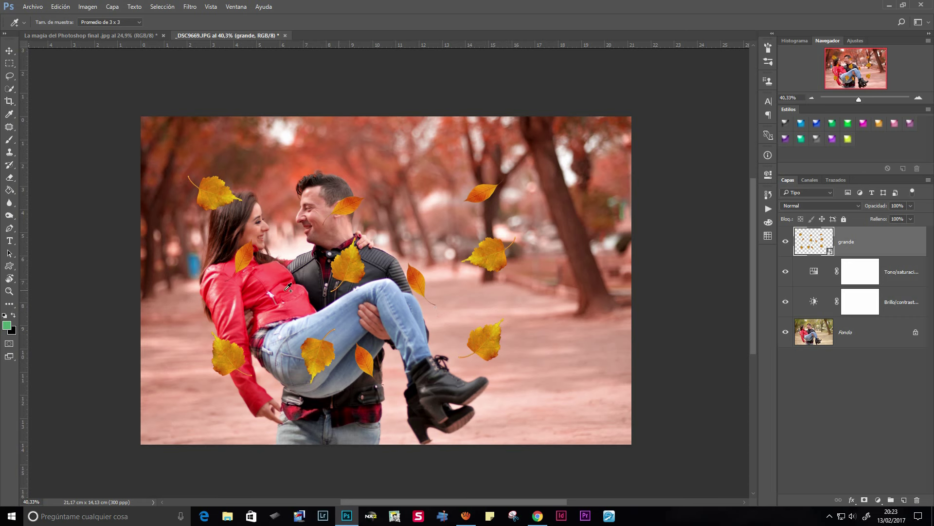
- Lasso the leaf by the woman's head and copy it onto its own layer, Capa 1
click(9, 76)
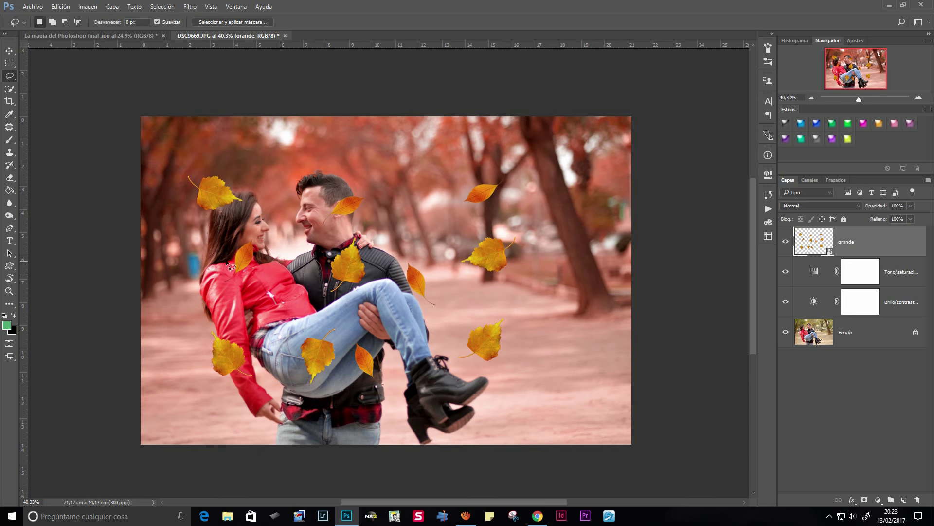
drag(221, 163, 181, 235)
drag(259, 182, 259, 181)
key(ctrl+j)
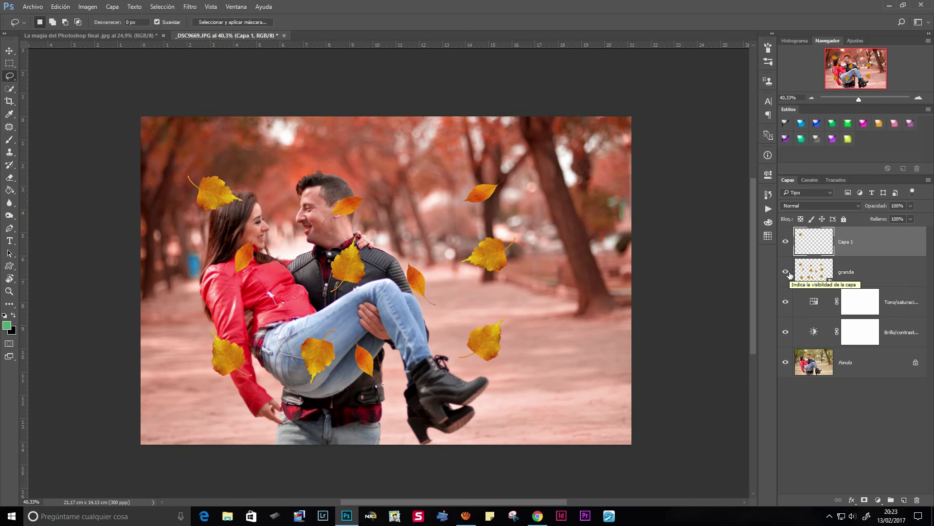
- Hide the grande leaves layer and start Free Transform on Capa 1
click(785, 271)
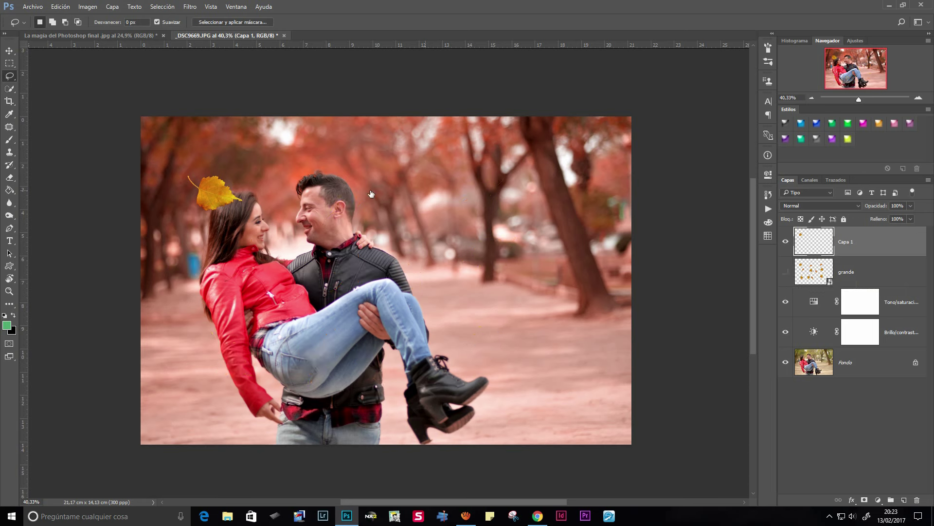
click(785, 271)
key(ctrl+t)
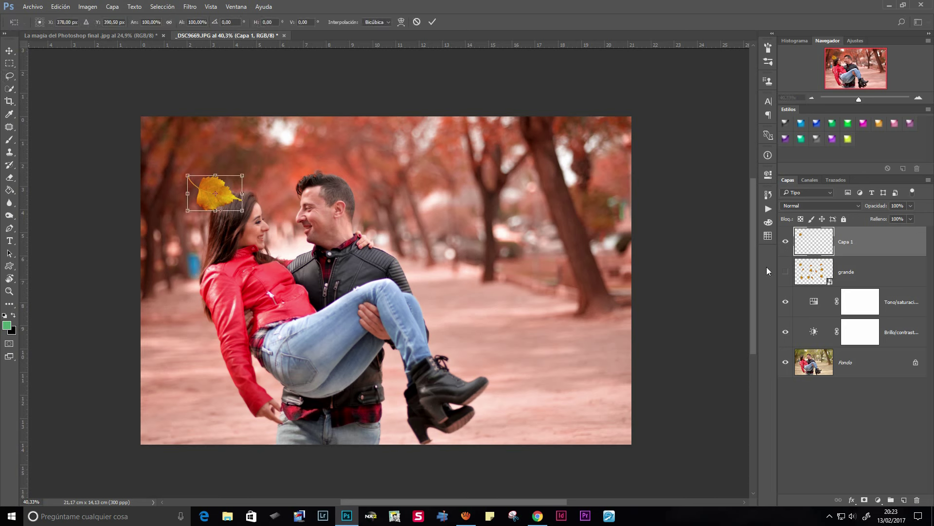
- Enlarge the Capa 1 leaf to about 217%, tilt it slightly and place it top-left
mouse_move(242, 211)
mouse_down()
mouse_move(307, 252)
mouse_move(221, 162)
mouse_up()
drag(276, 191, 277, 200)
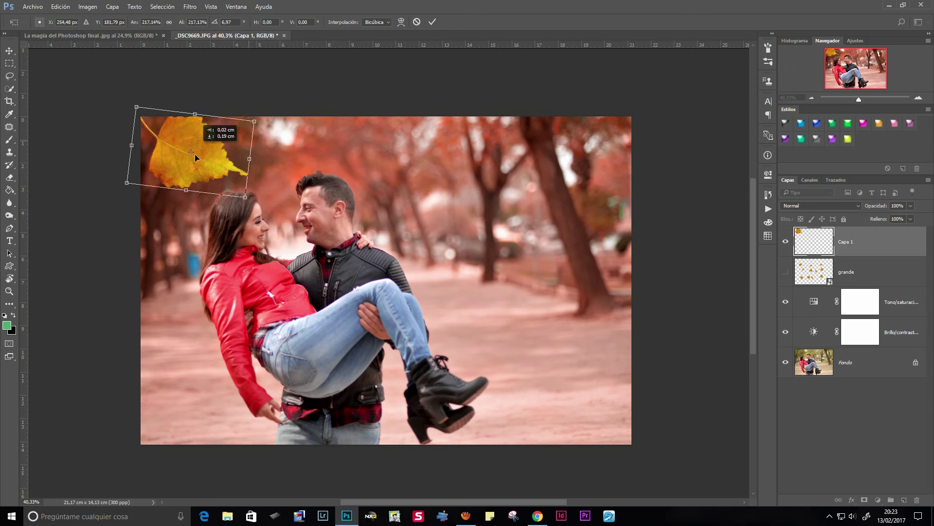
drag(193, 147, 197, 151)
key(Return)
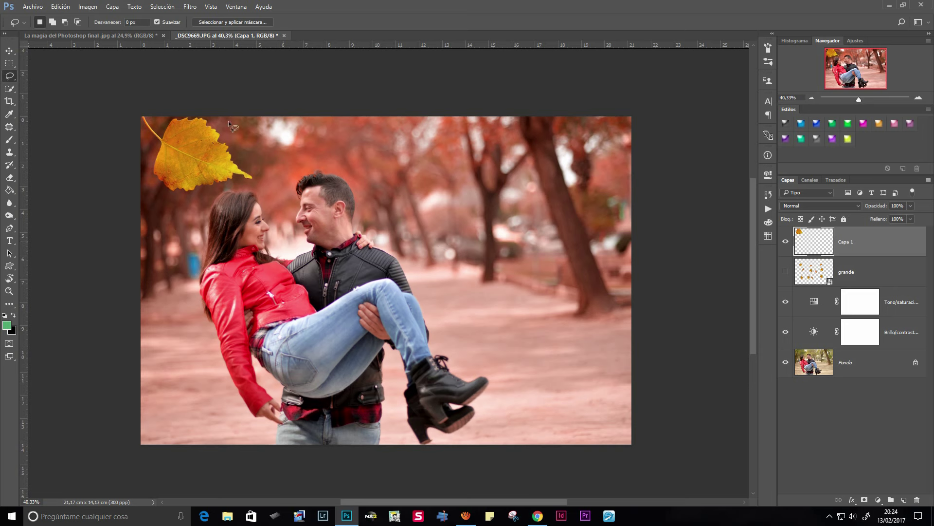
click(189, 7)
mouse_move(219, 133)
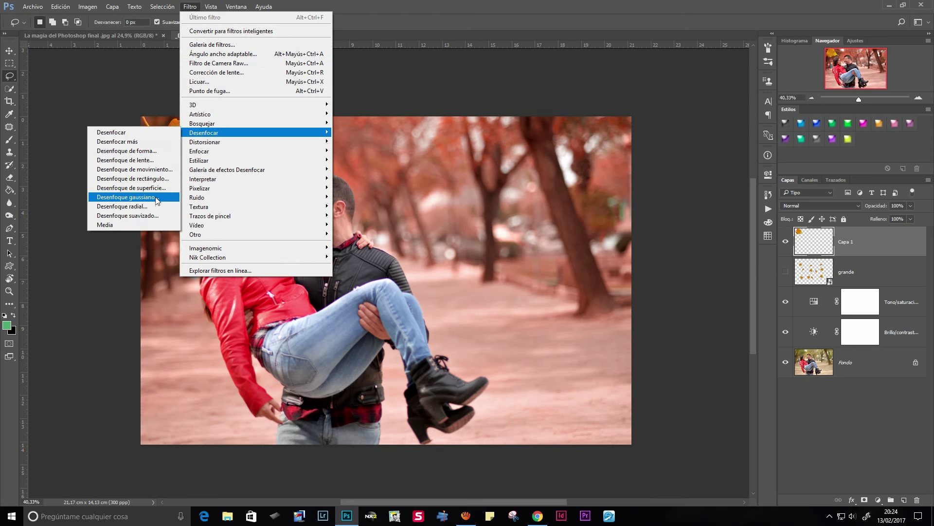
- Apply a Desenfoque gaussiano with a 16,6 px radius to the Capa 1 leaf
click(127, 197)
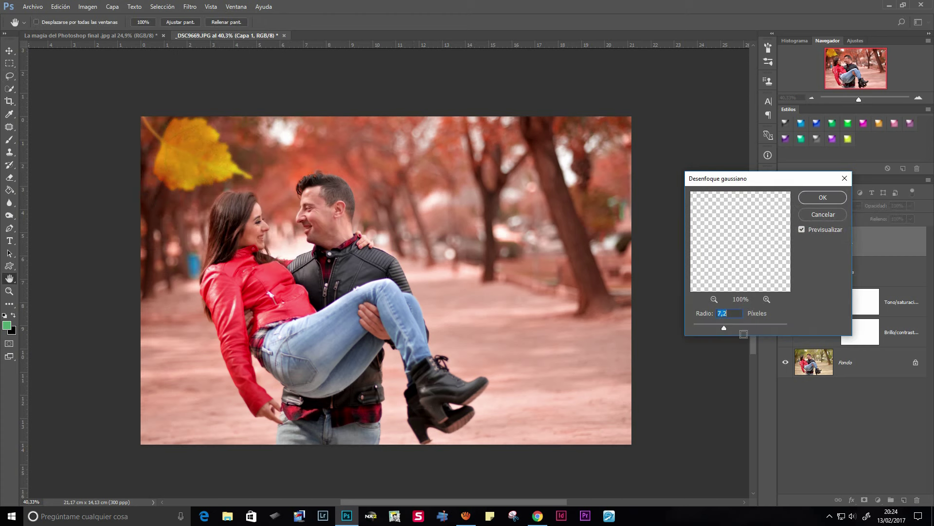
drag(733, 329, 734, 328)
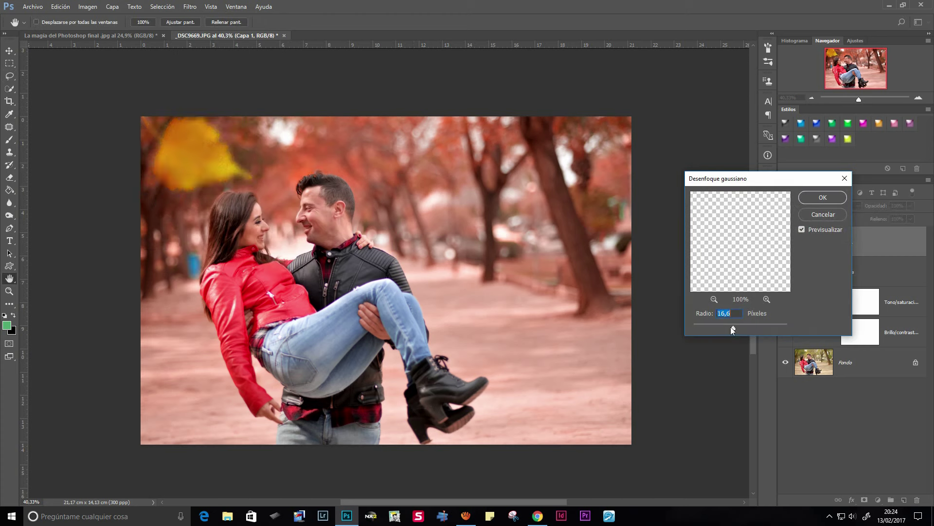
click(808, 196)
- Nudge the blurred leaf within the corner and make the grande layer active
key(v)
drag(242, 180, 203, 161)
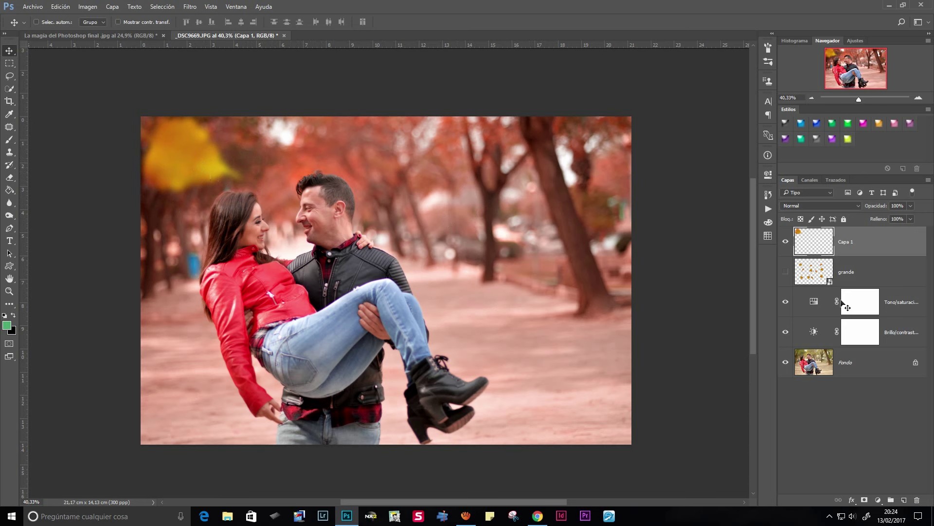
click(805, 274)
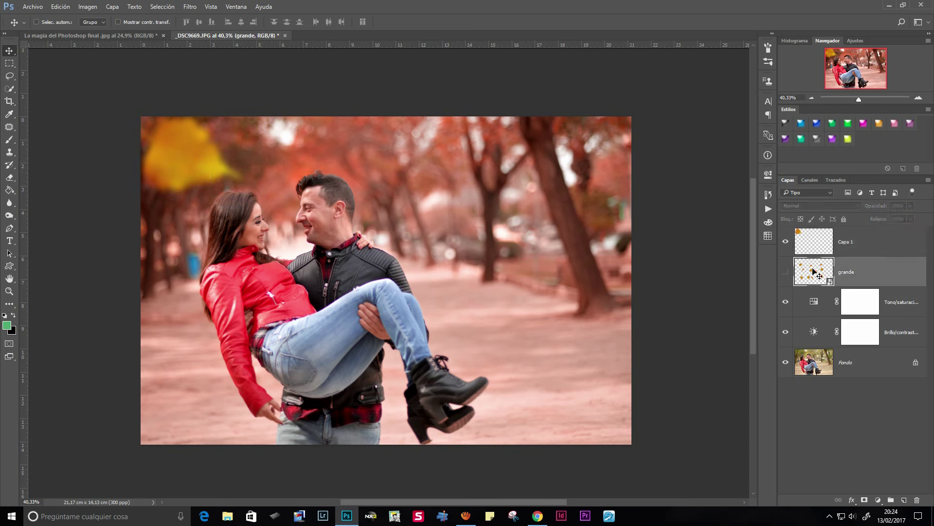
- Rasterize the grande layer and cut the leaf right of the man onto new layer Capa 2
click(785, 272)
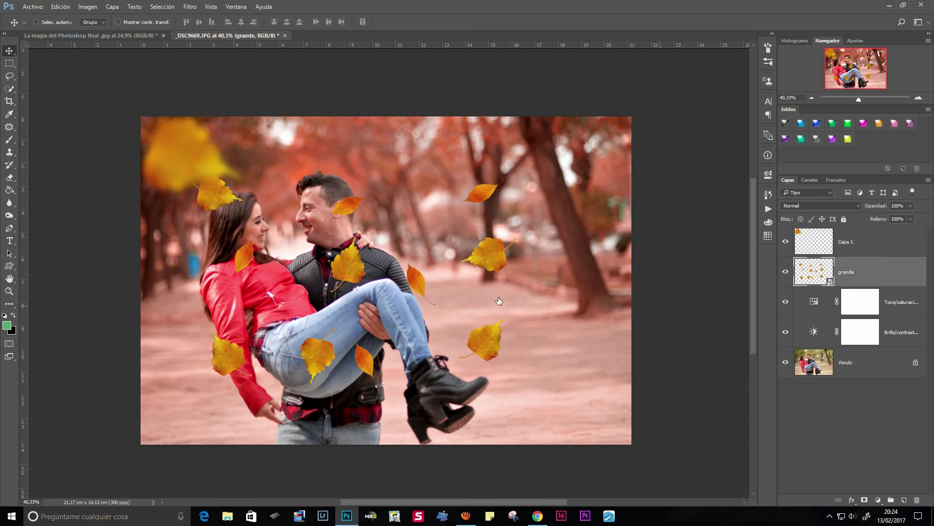
click(9, 76)
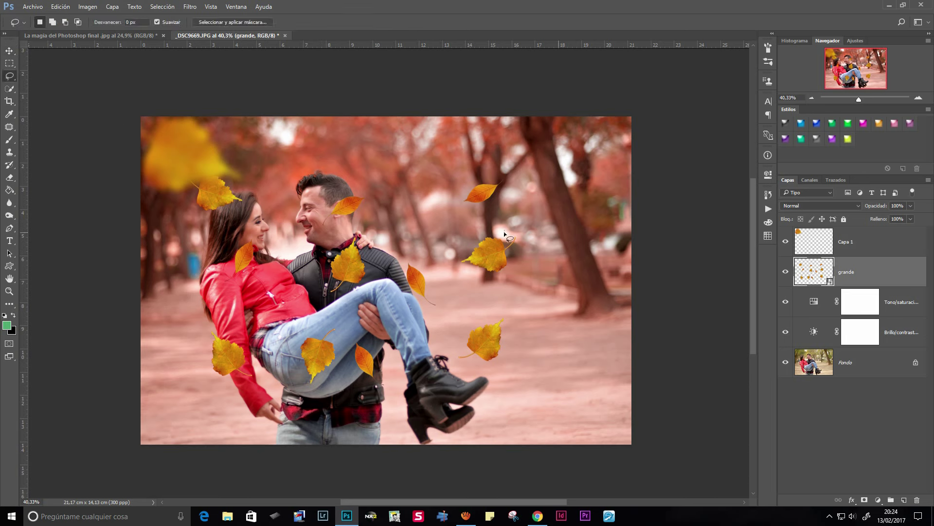
drag(502, 232, 509, 232)
right_click(876, 271)
click(780, 255)
key(Delete)
key(ctrl+d)
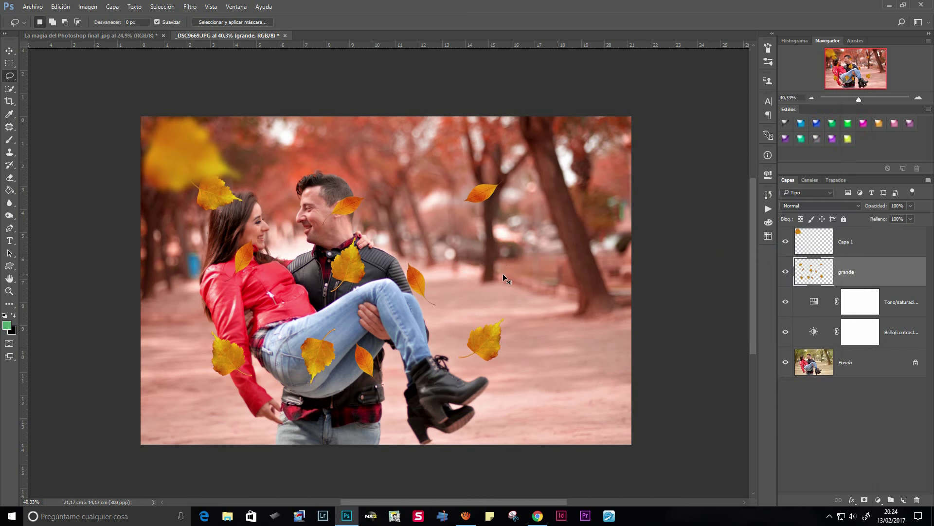
key(ctrl+v)
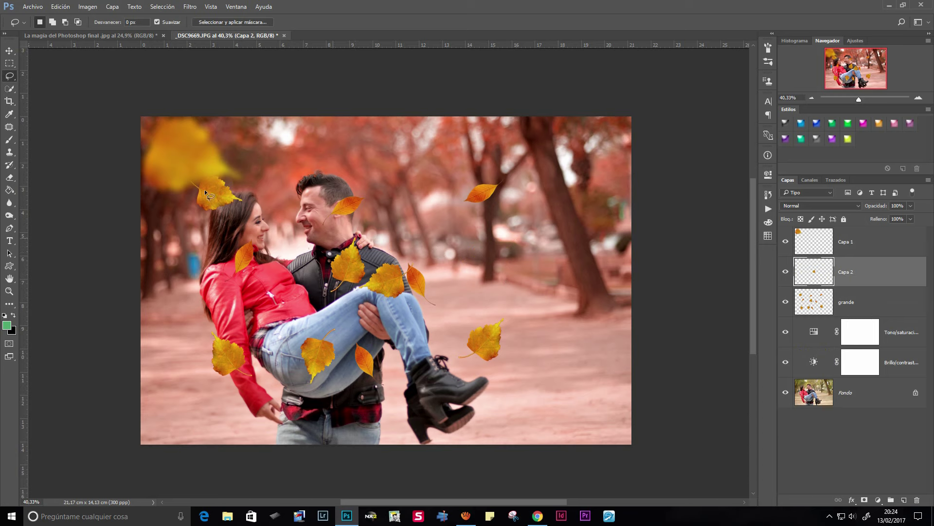
- Move the Capa 2 leaf to the upper right and enlarge it to about 208%
key(v)
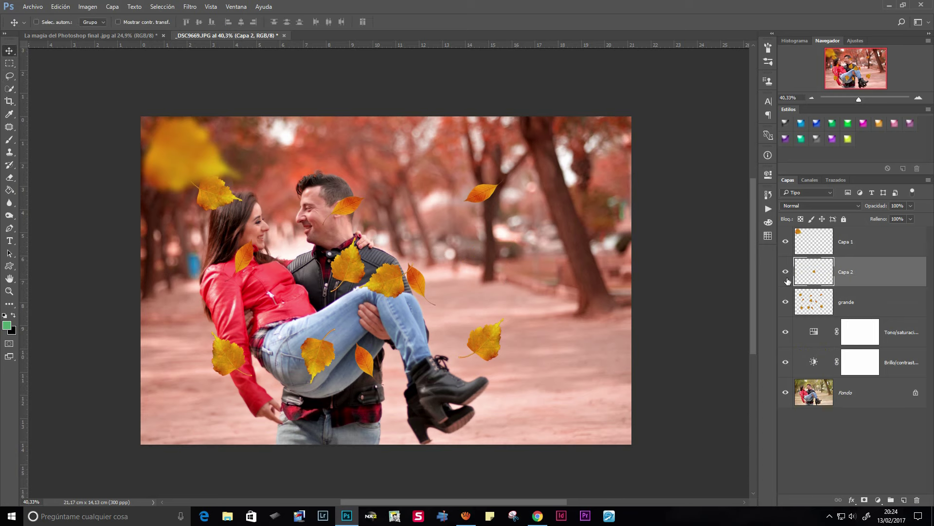
alt+click(786, 272)
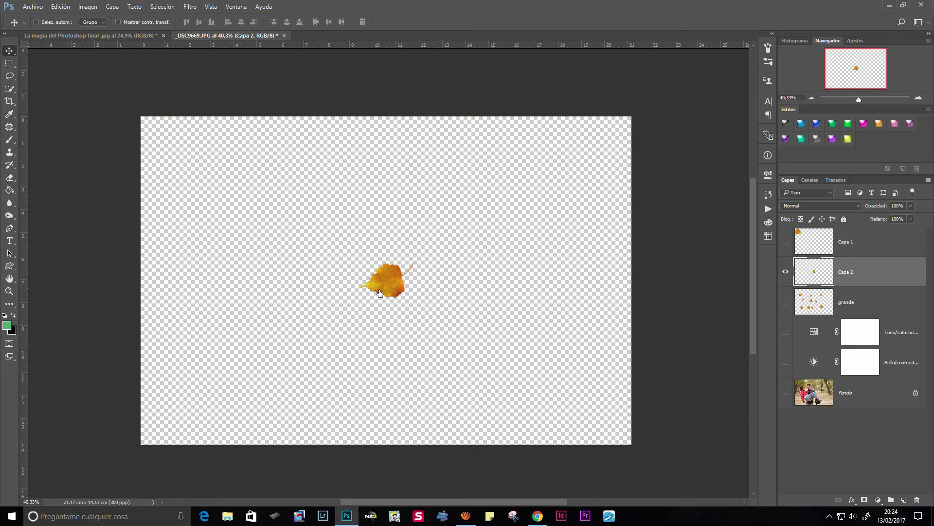
alt+click(785, 276)
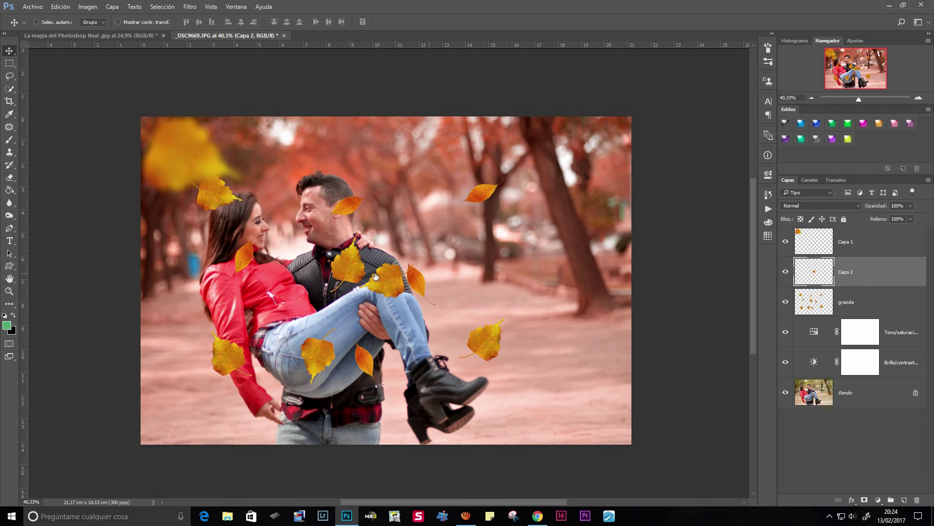
drag(392, 289, 516, 222)
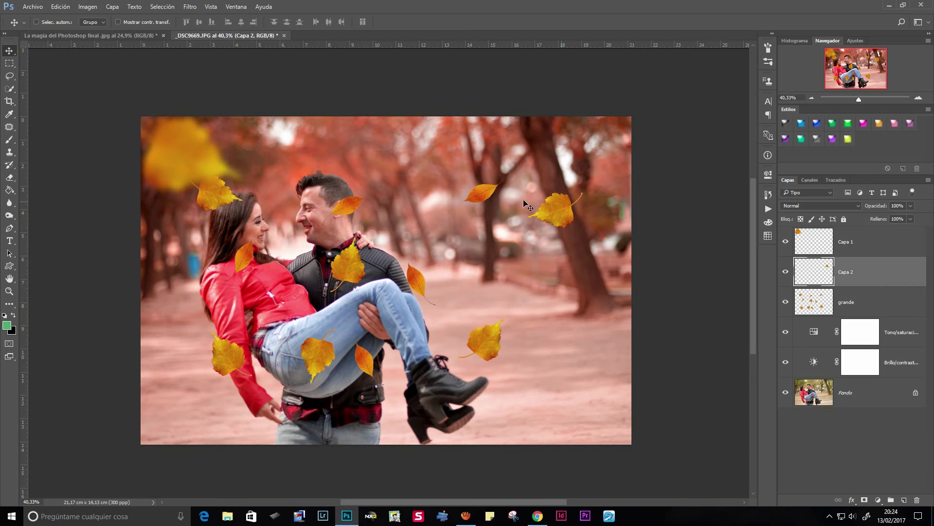
right_click(557, 209)
click(584, 218)
key(ctrl+t)
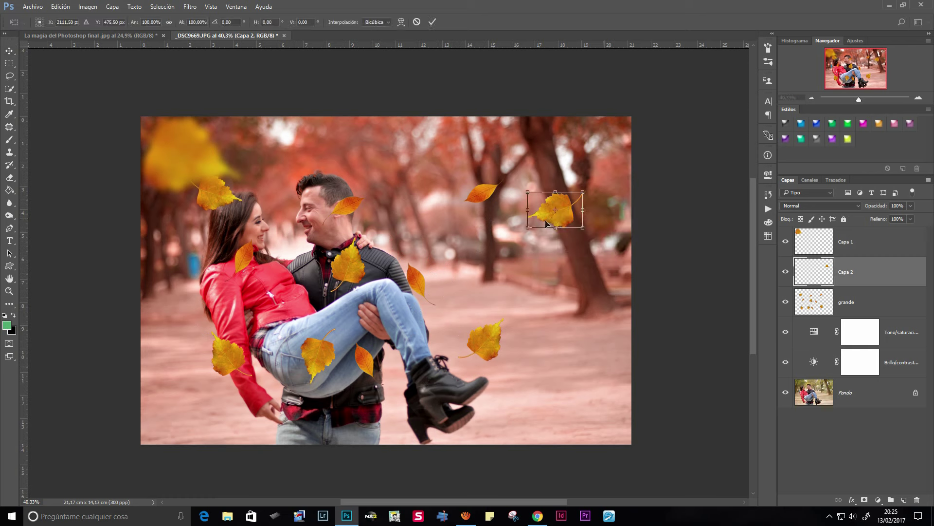
drag(529, 226, 467, 265)
mouse_move(547, 250)
mouse_down()
mouse_move(586, 183)
mouse_move(597, 184)
mouse_up()
key(Return)
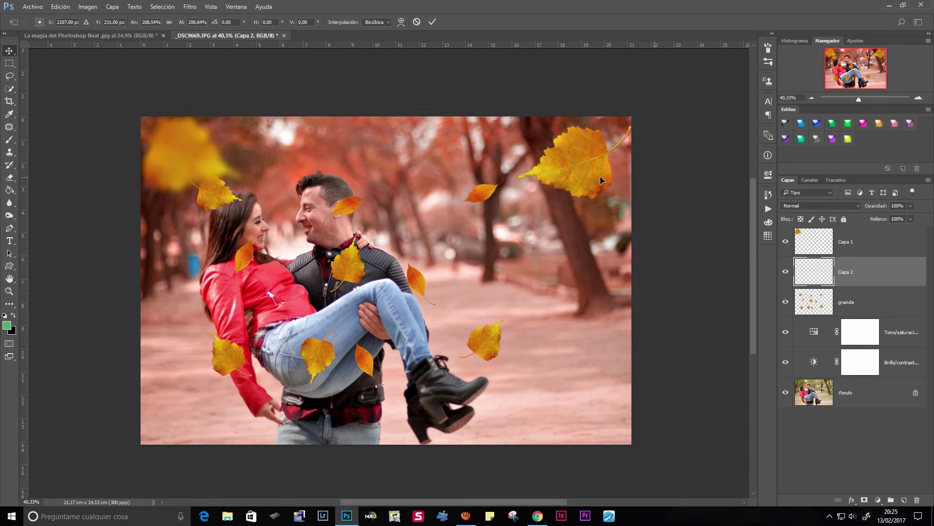
click(190, 6)
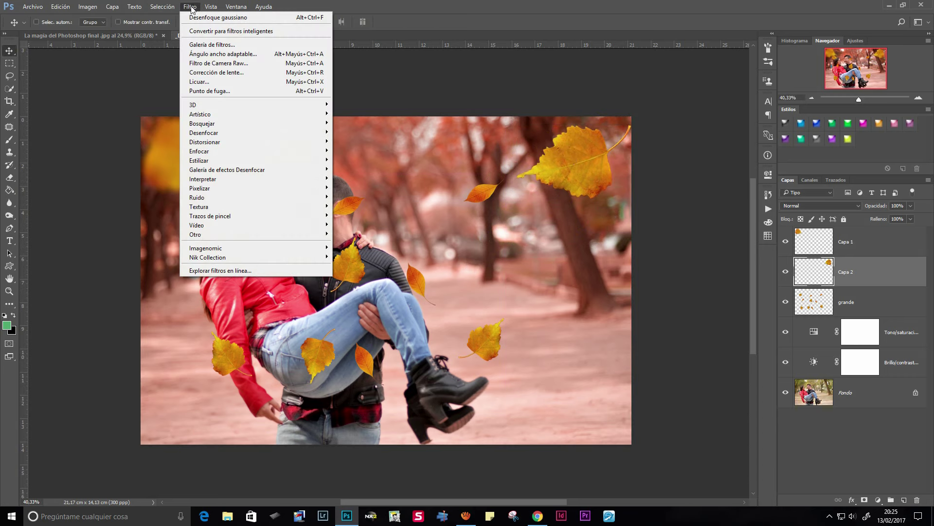
- Reapply the last Desenfoque gaussiano to the Capa 2 leaf, then make grande active
click(200, 18)
scroll(578, 206, down, 1)
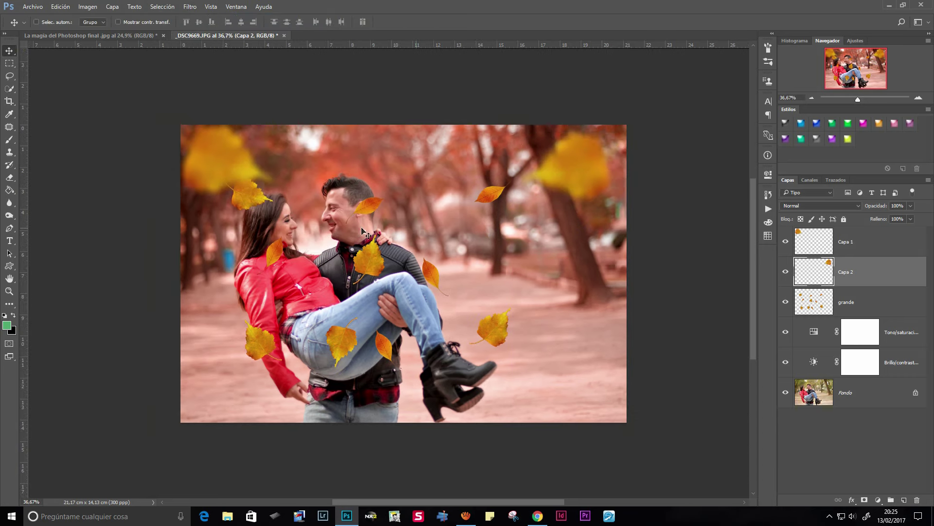
scroll(370, 238, down, 1)
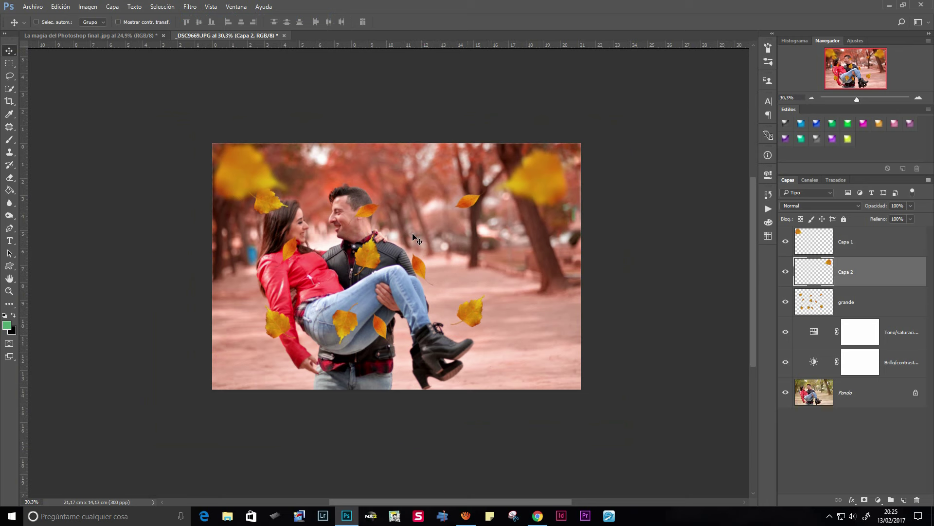
scroll(330, 268, up, 1)
scroll(329, 268, up, 1)
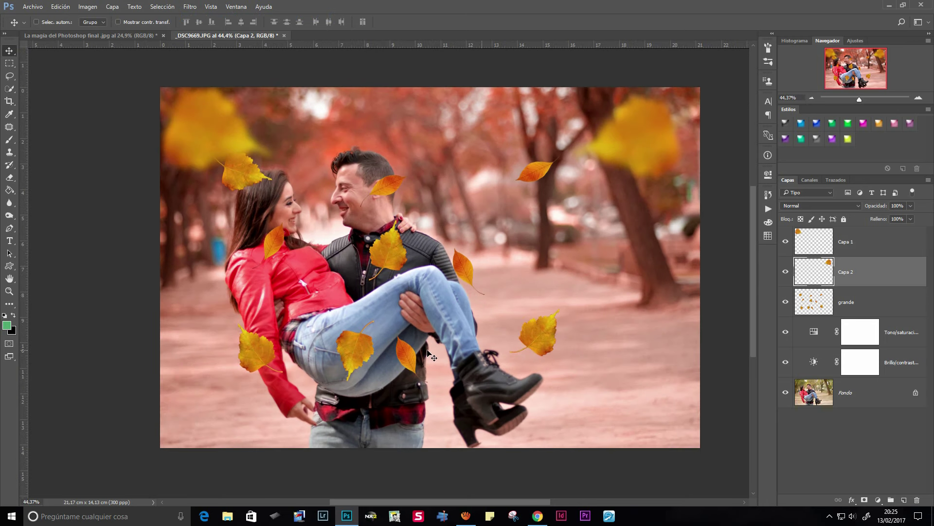
click(809, 310)
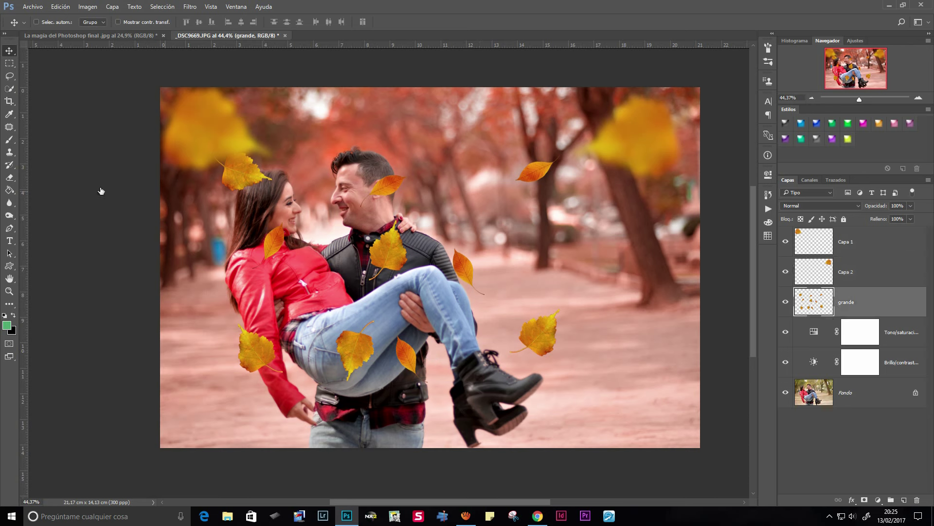
- Cut the leaf on the jeans from grande and paste it onto new layer Capa 3
click(9, 76)
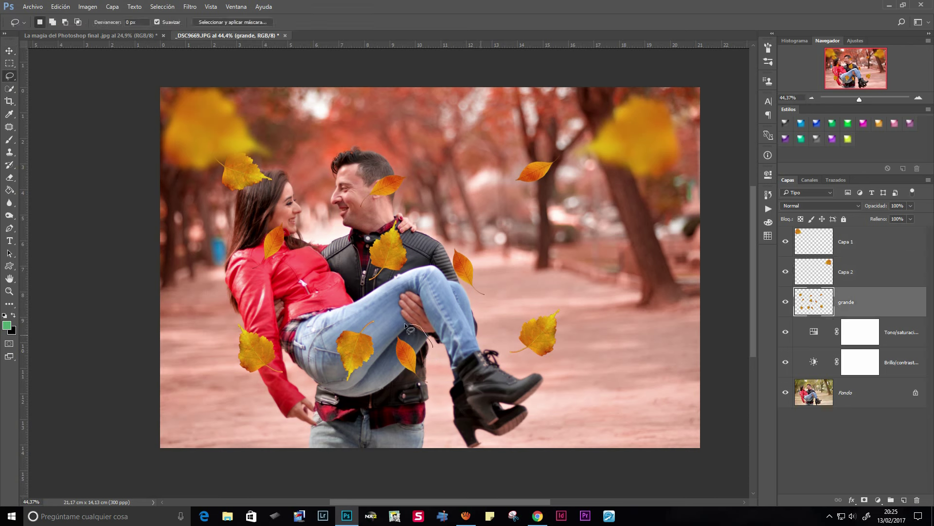
drag(411, 329, 438, 375)
key(Delete)
key(ctrl+d)
key(ctrl+v)
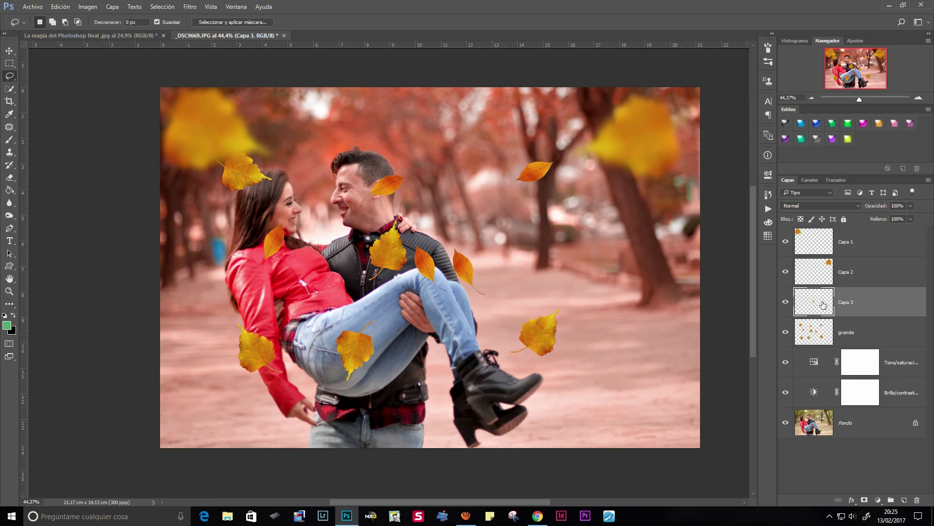
- Enlarge the Capa 3 leaf to about 315% and place it beside the woman's boots
key(ctrl+t)
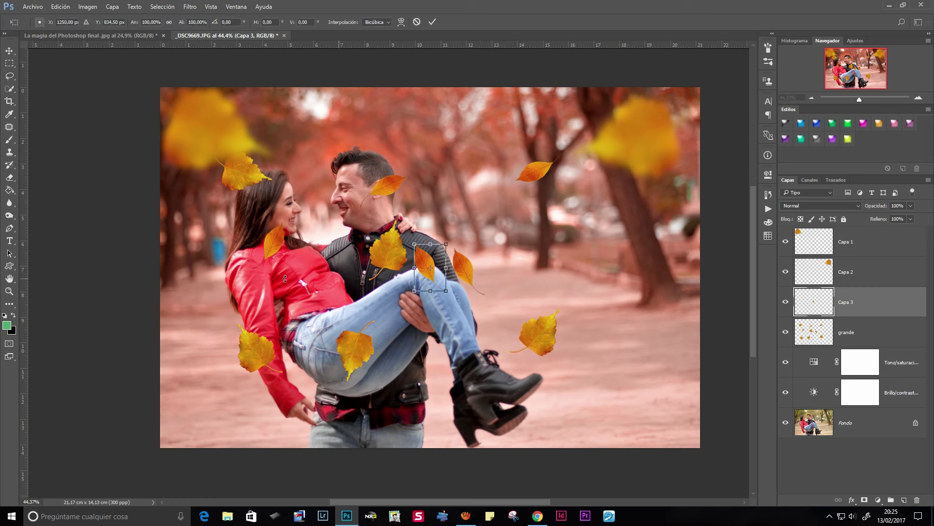
drag(449, 290, 515, 390)
mouse_move(480, 287)
mouse_down()
mouse_move(496, 383)
mouse_move(343, 399)
mouse_up()
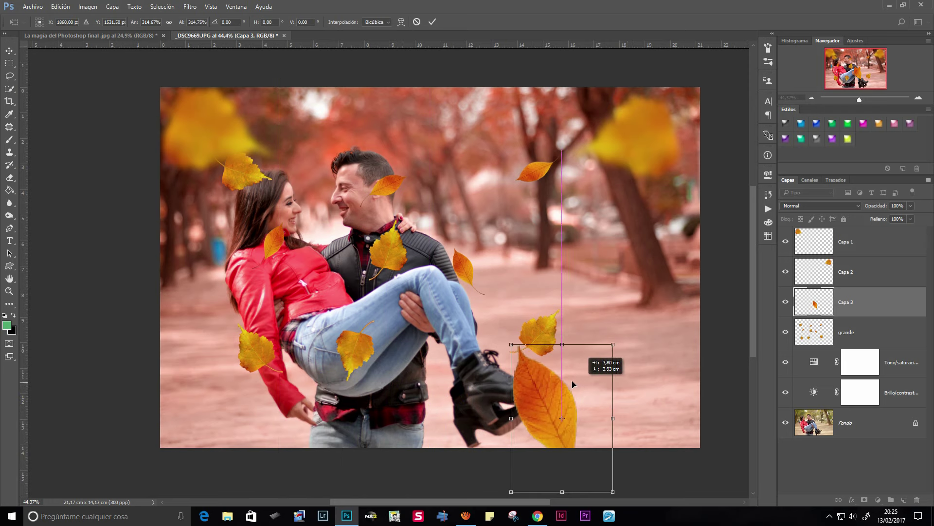
drag(344, 399, 524, 404)
key(Return)
- Reapply the last Gaussian blur to the enlarged Capa 3 leaf
key(l)
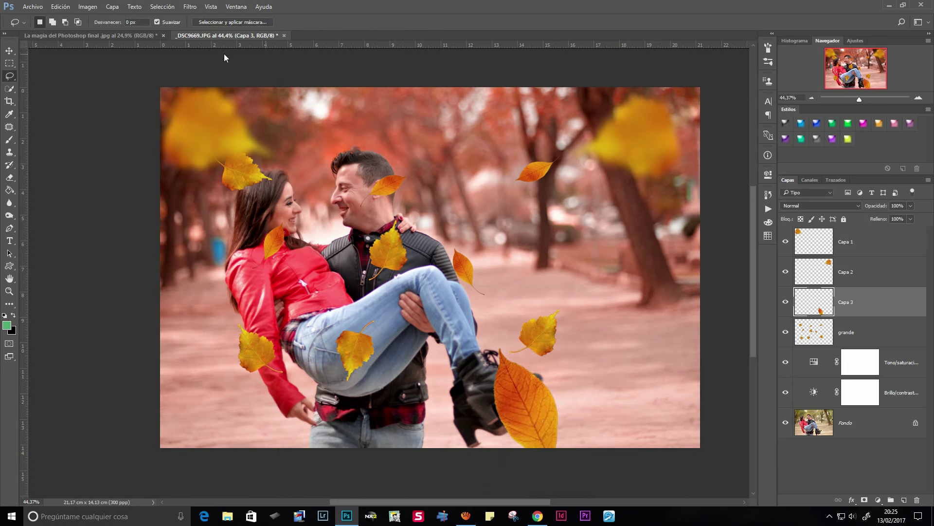
click(189, 6)
click(210, 14)
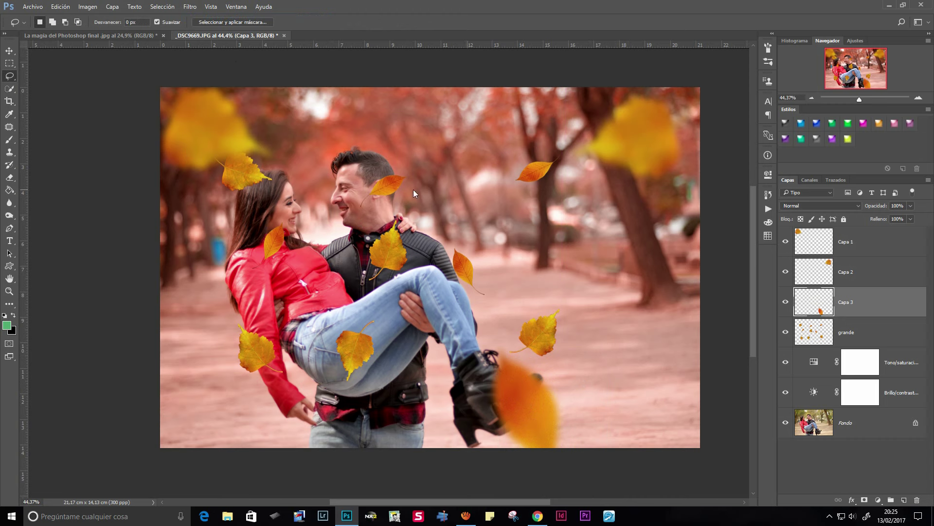
scroll(352, 305, down, 1)
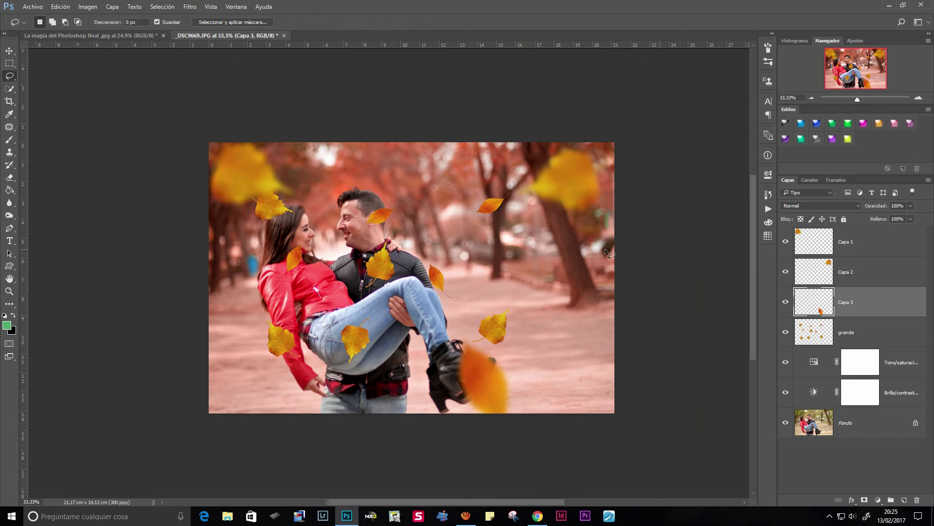
- Cut the leaf above the woman's head from grande and paste it onto Capa 4
click(817, 329)
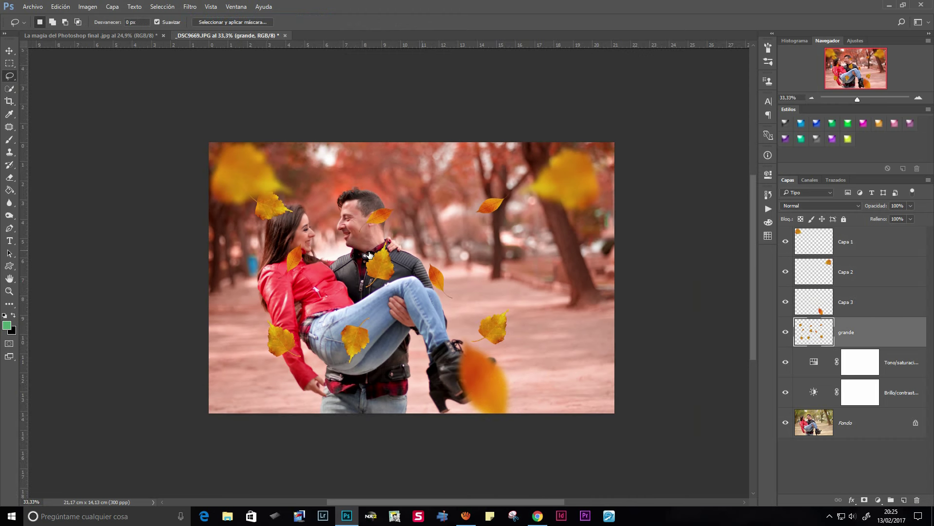
scroll(319, 265, up, 1)
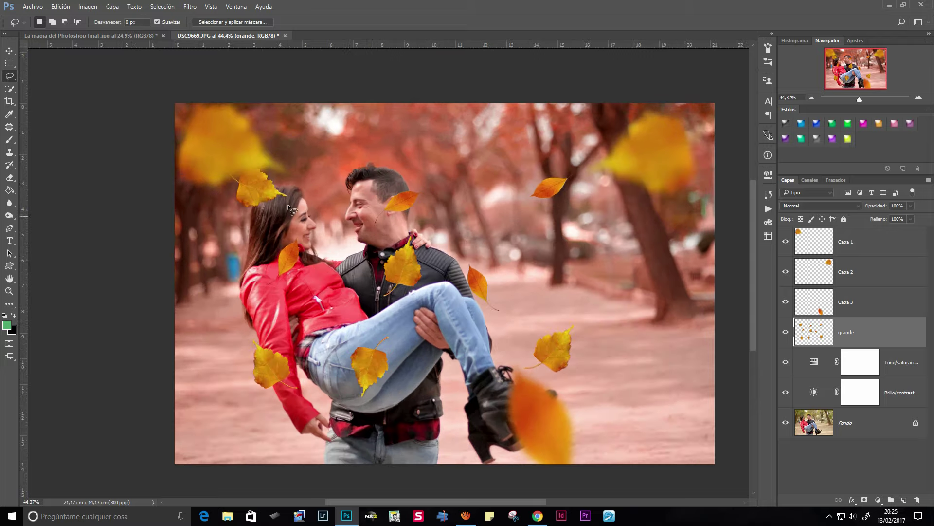
scroll(285, 207, up, 2)
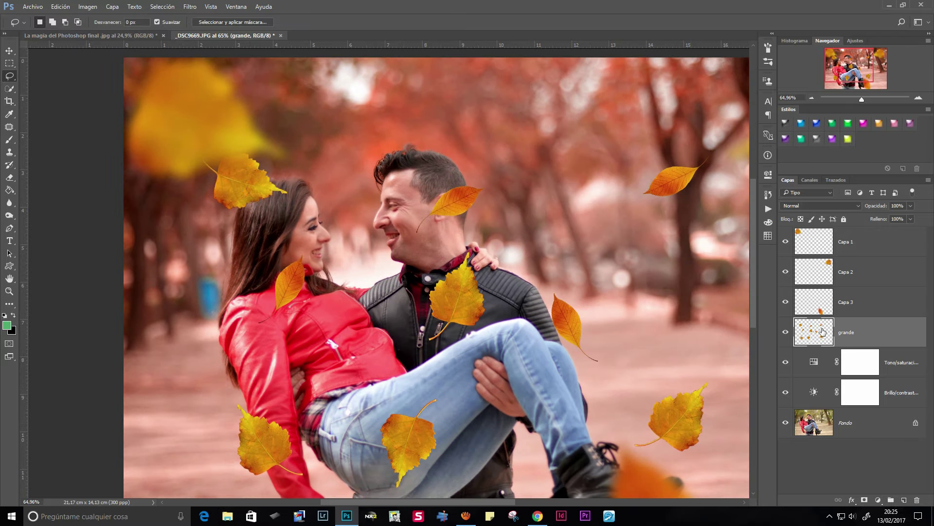
click(786, 332)
alt+click(786, 332)
mouse_move(286, 158)
mouse_down()
mouse_move(206, 123)
mouse_move(218, 117)
mouse_up()
key(Delete)
key(ctrl+d)
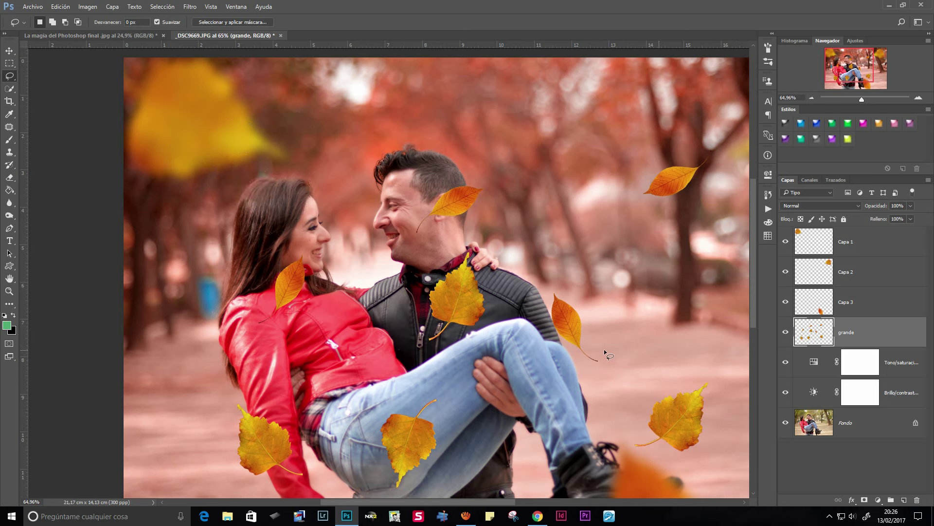
key(ctrl+v)
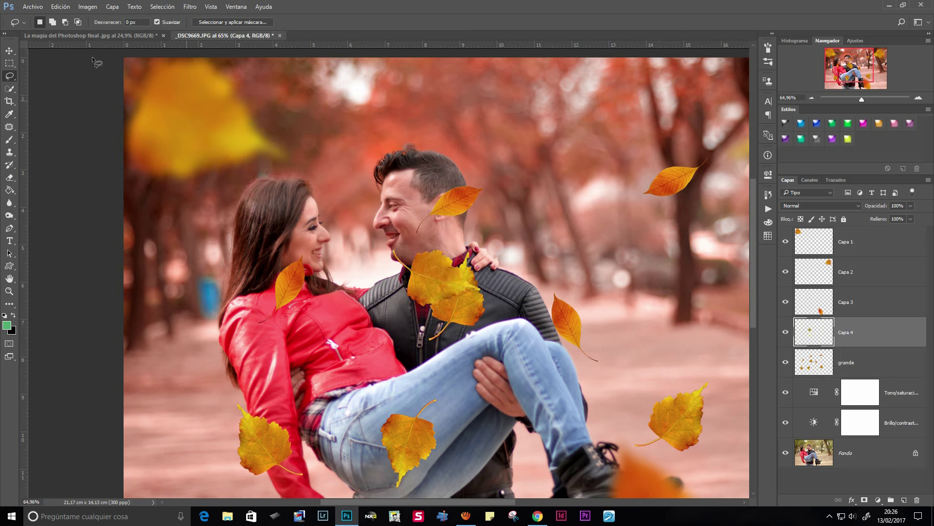
- Scale the Capa 4 leaf to about 69.6% and place it high above the couple
key(v)
drag(424, 283, 330, 153)
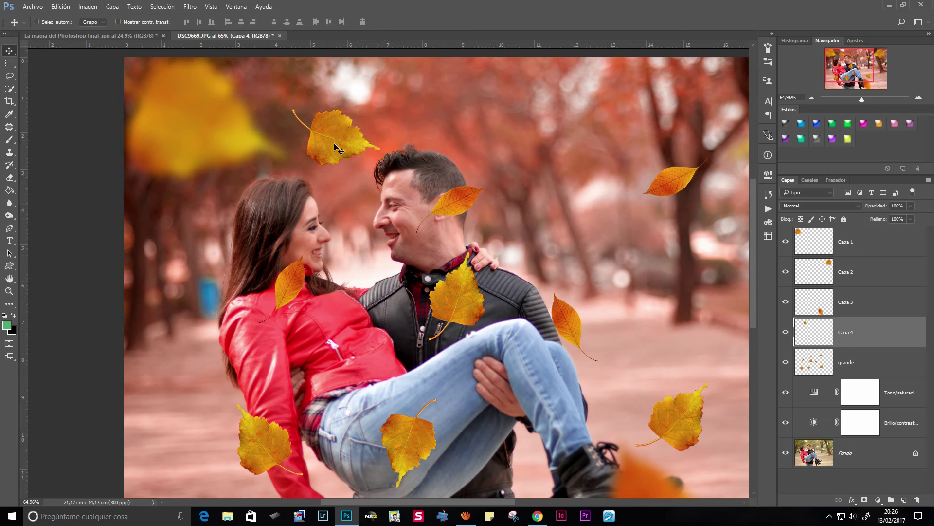
key(ctrl+t)
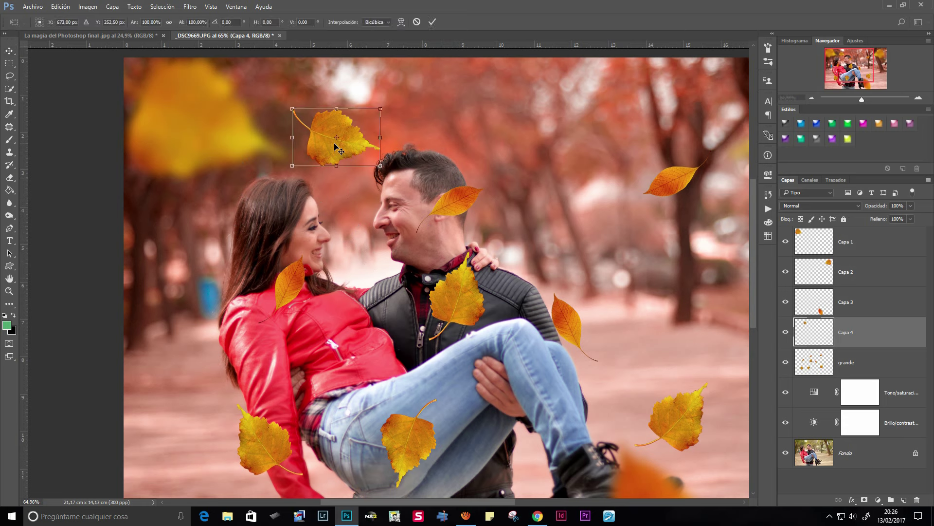
drag(292, 107, 319, 126)
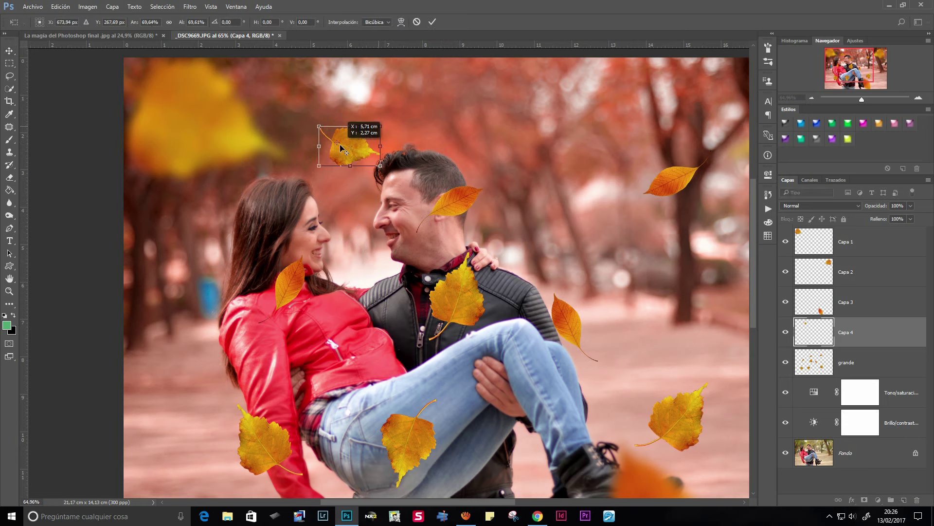
drag(362, 154, 334, 132)
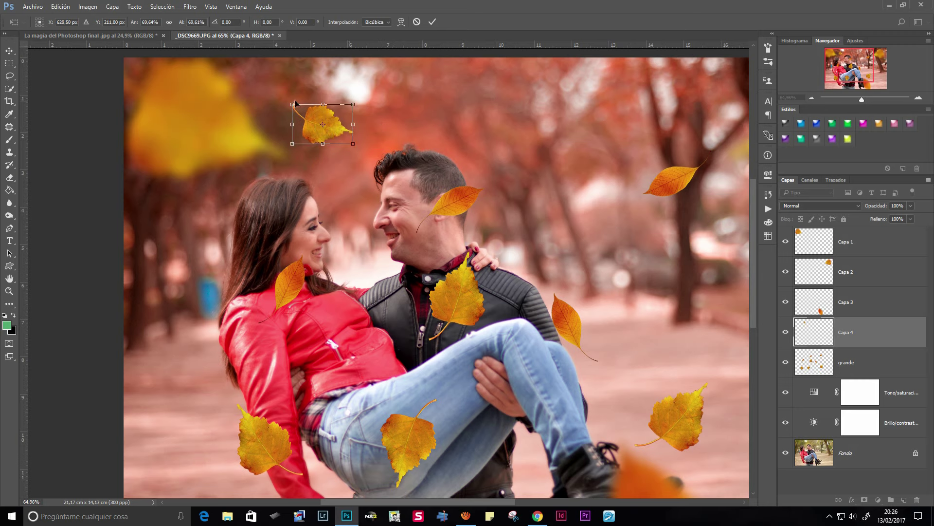
drag(293, 104, 303, 112)
key(Return)
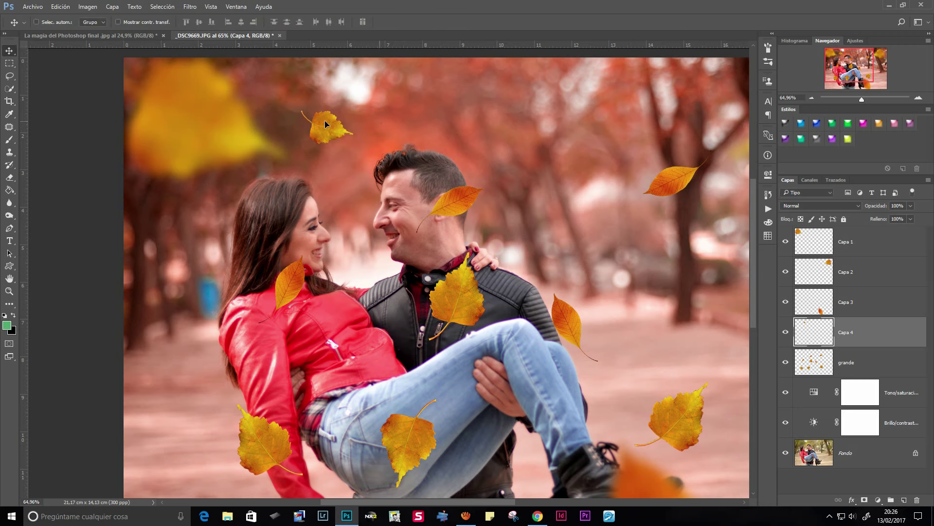
scroll(326, 126, down, 1)
scroll(324, 123, up, 1)
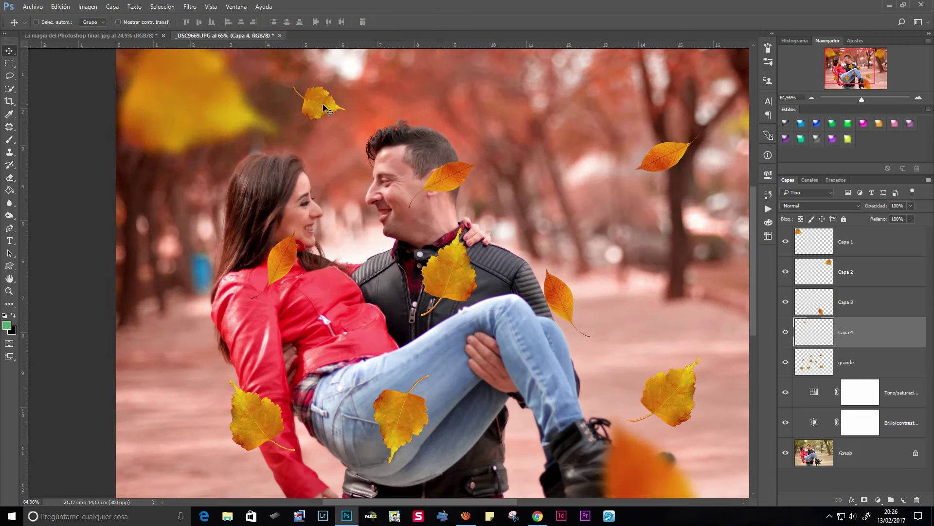
scroll(333, 104, up, 1)
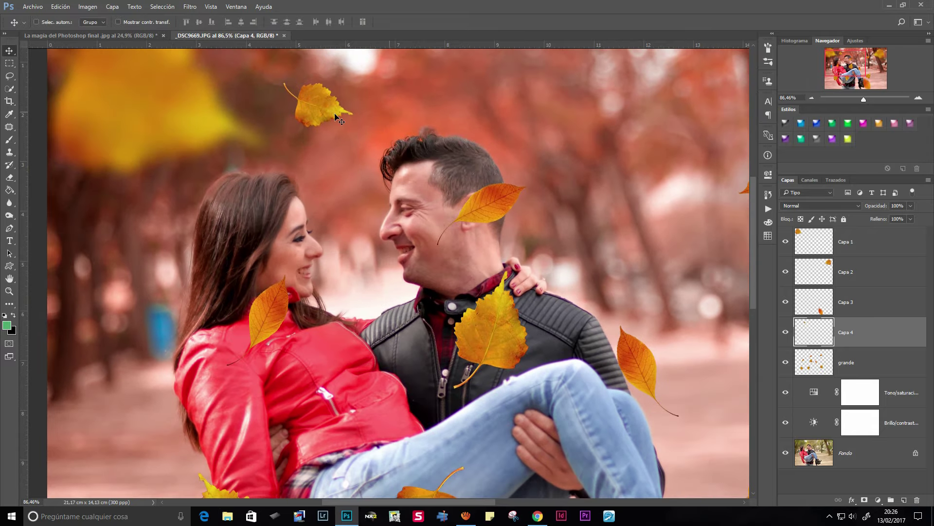
scroll(335, 111, down, 2)
scroll(336, 117, down, 1)
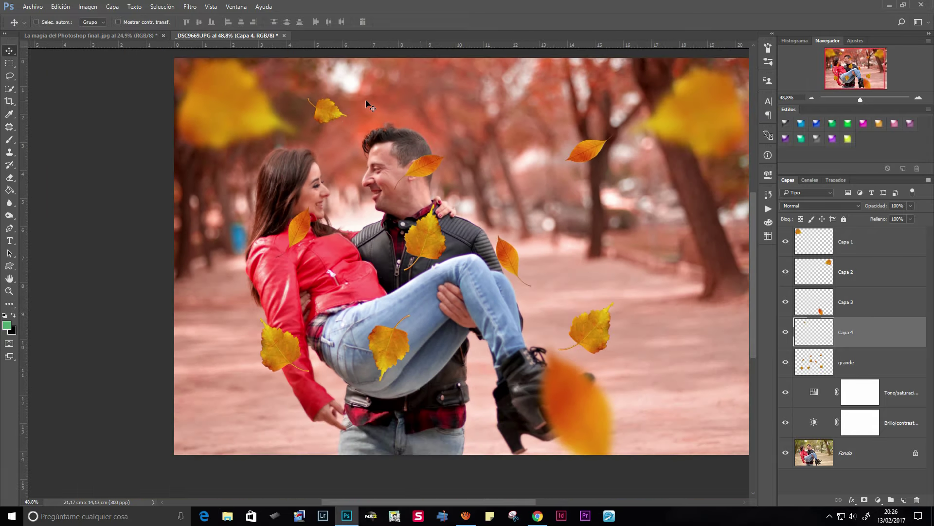
click(189, 8)
mouse_move(204, 132)
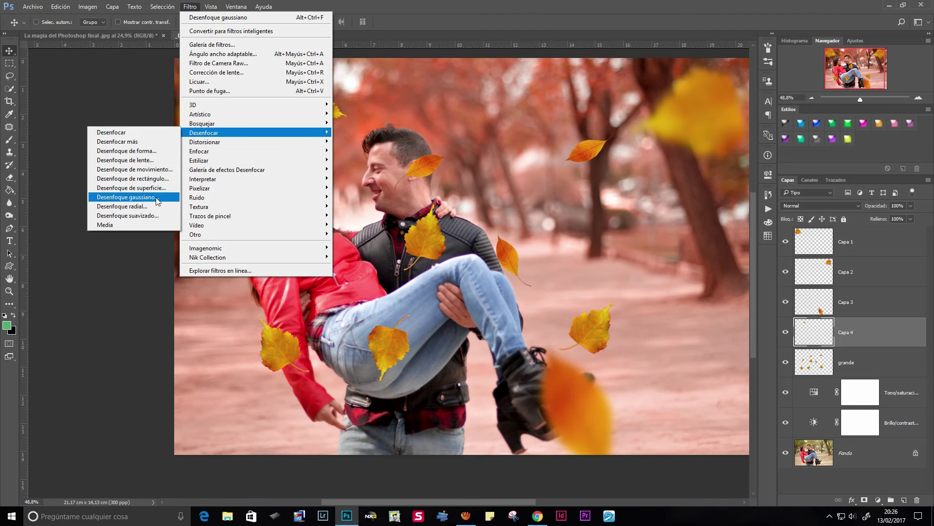
- Blur the Capa 4 leaf with Desenfoque gaussiano at Radio 4,0 píxeles
click(127, 197)
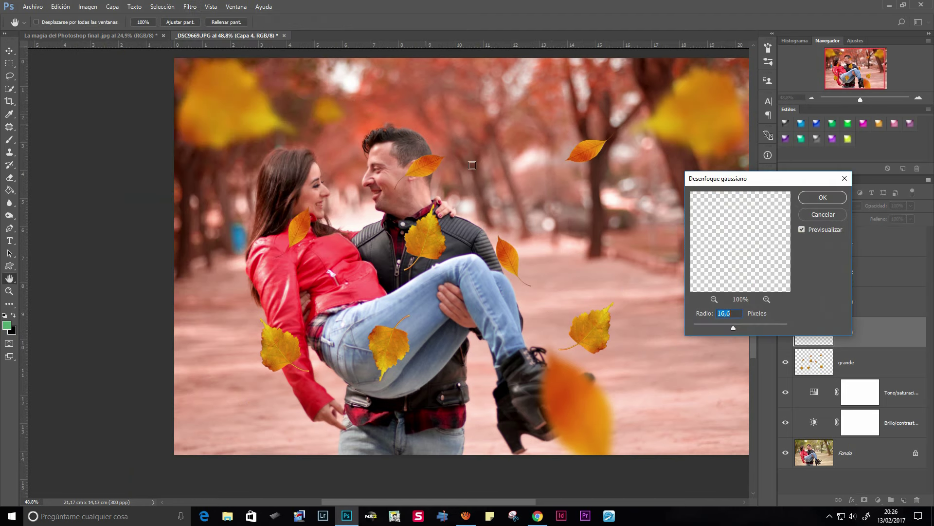
drag(708, 329, 698, 329)
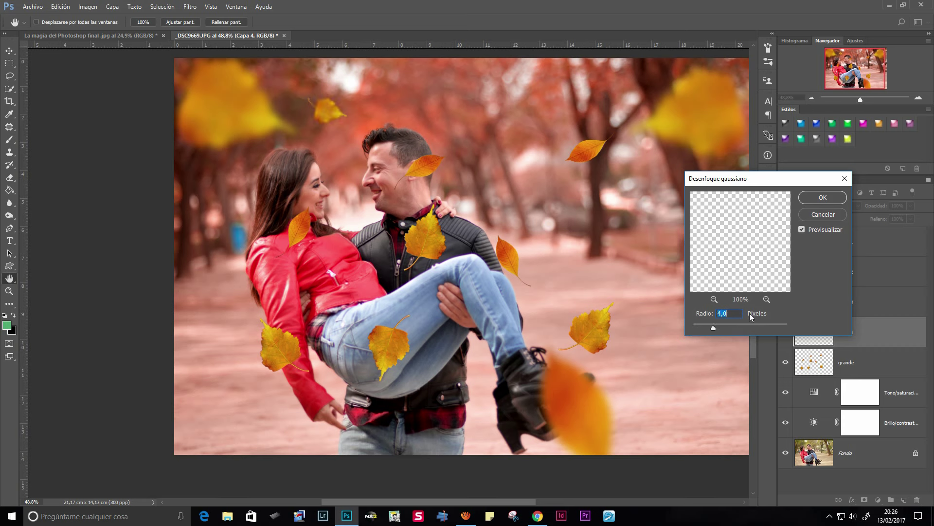
click(817, 199)
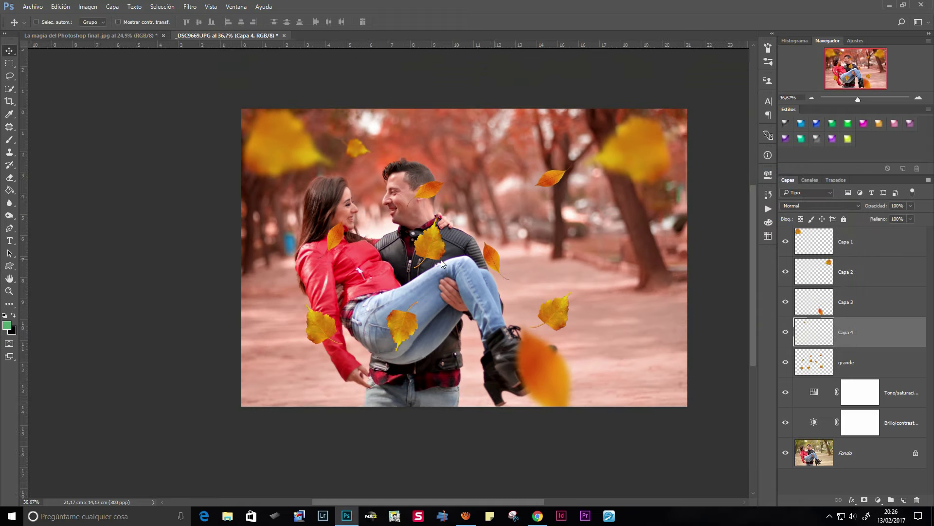
scroll(441, 258, down, 2)
click(88, 6)
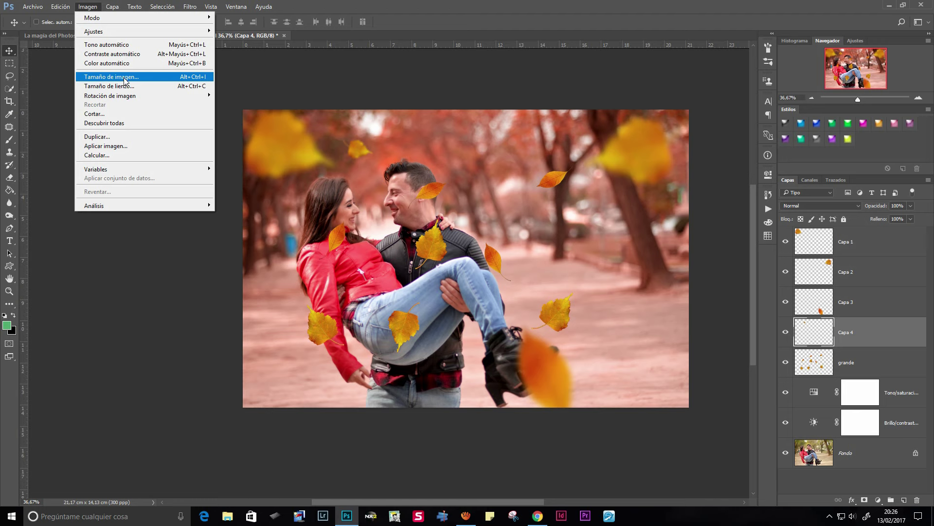
click(112, 76)
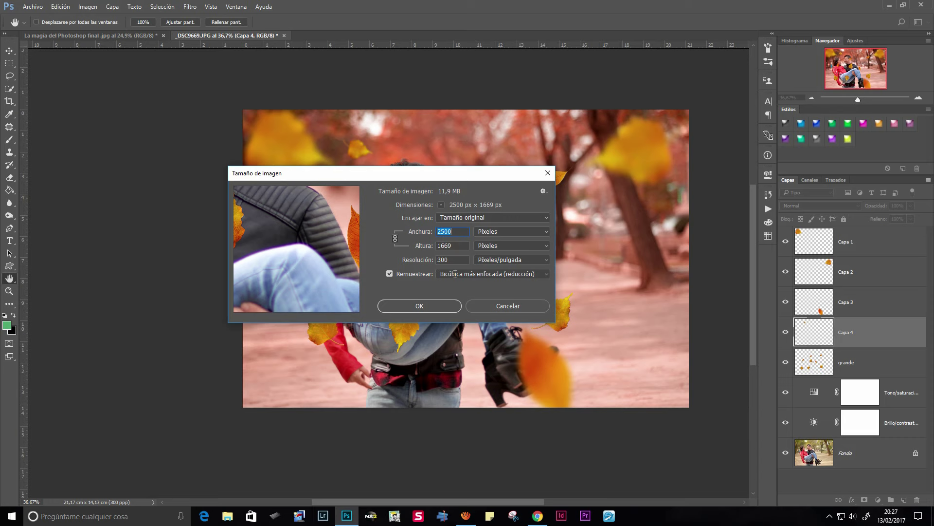
click(517, 305)
scroll(405, 258, up, 1)
scroll(406, 257, up, 3)
scroll(394, 268, down, 2)
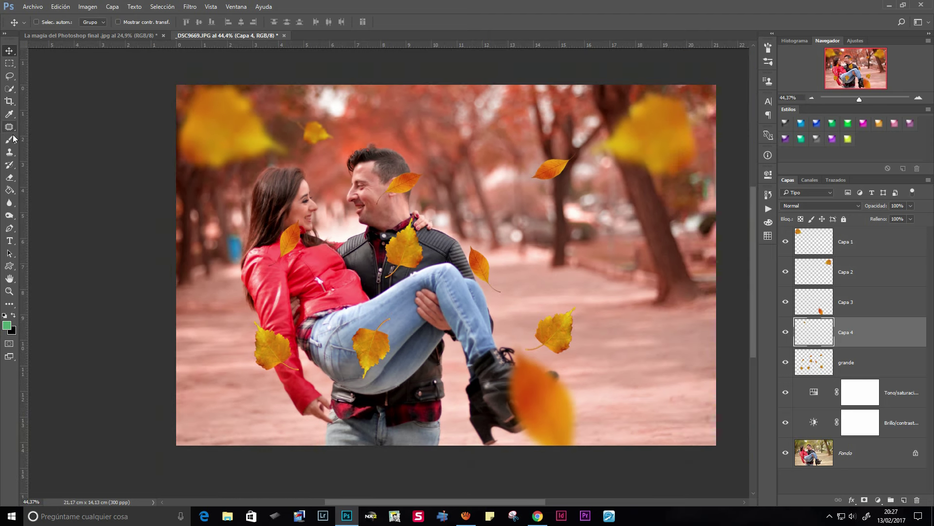
- Cut the leaf on the man's chest from grande and paste it onto Capa 5
click(9, 76)
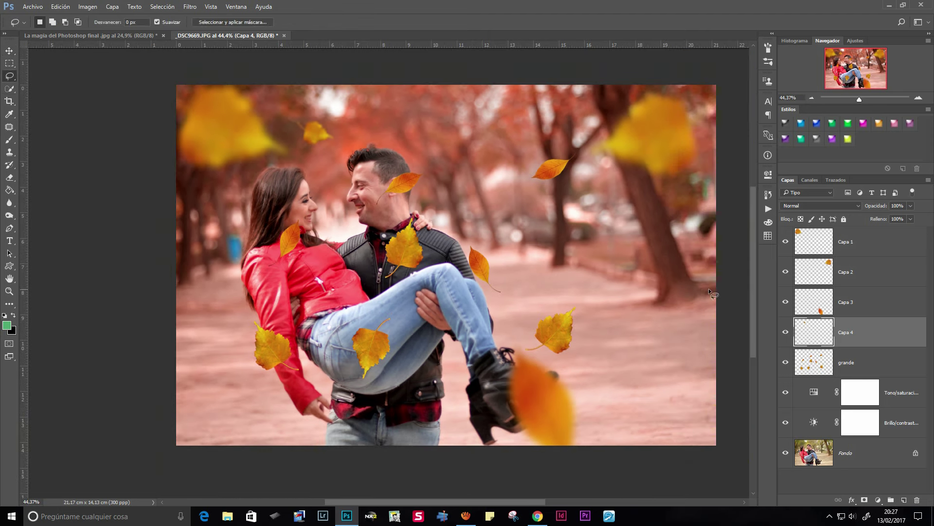
click(878, 363)
drag(426, 214, 447, 247)
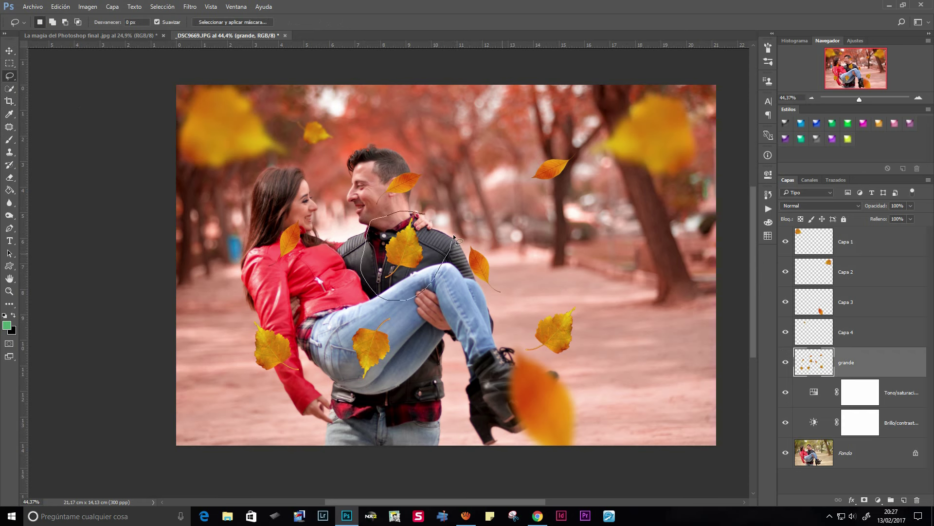
key(Delete)
key(ctrl+d)
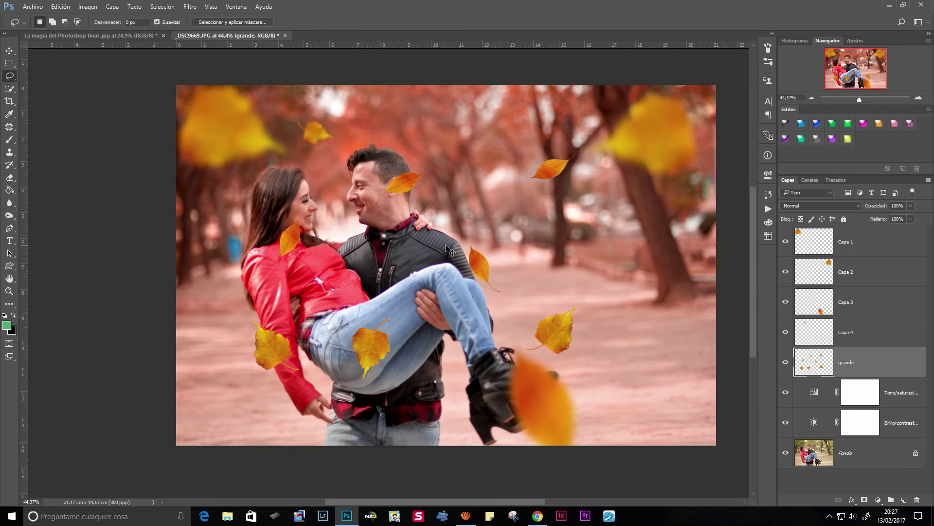
key(ctrl+v)
- Shrink the Capa 5 leaf to about 64% beside the man's face, then reselect grande
click(9, 51)
drag(438, 264, 459, 196)
key(ctrl+t)
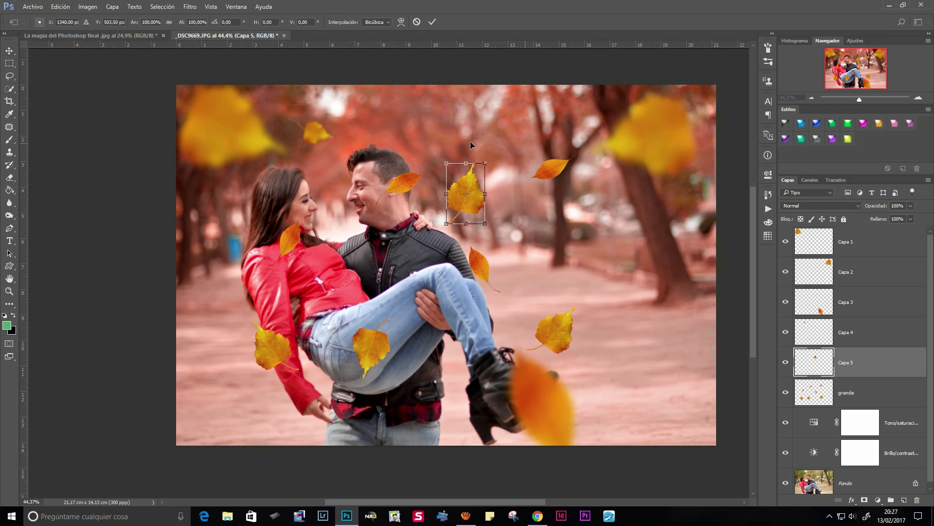
drag(450, 169, 501, 210)
double_click(470, 197)
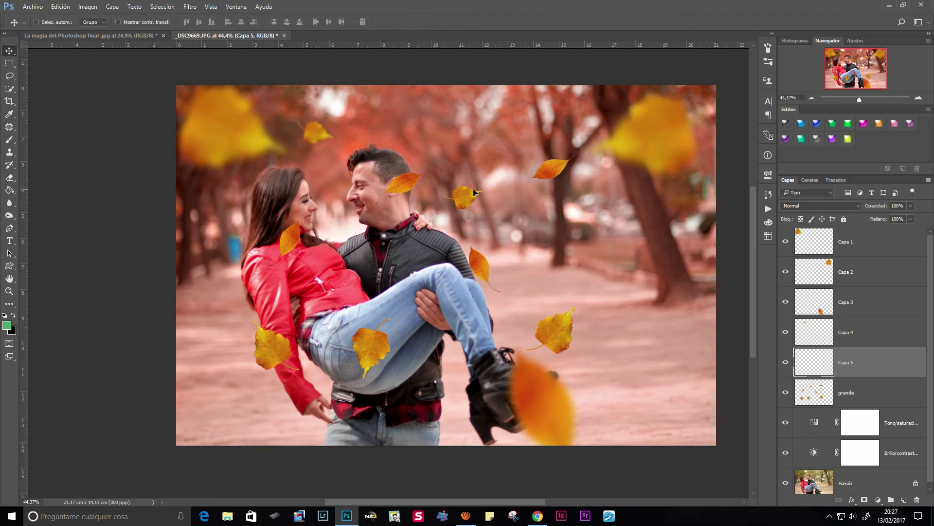
scroll(465, 227, down, 1)
scroll(462, 225, up, 1)
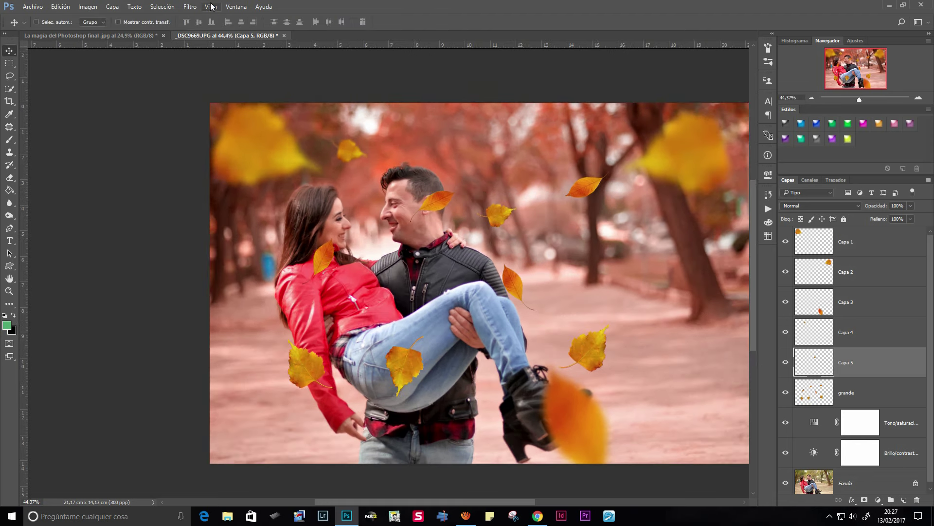
click(190, 6)
scroll(486, 246, down, 1)
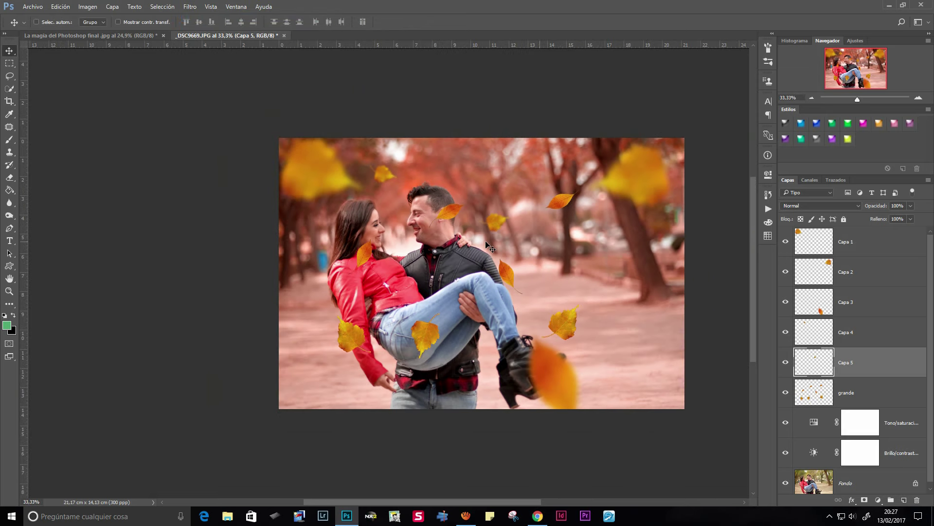
scroll(466, 283, up, 1)
scroll(466, 284, up, 1)
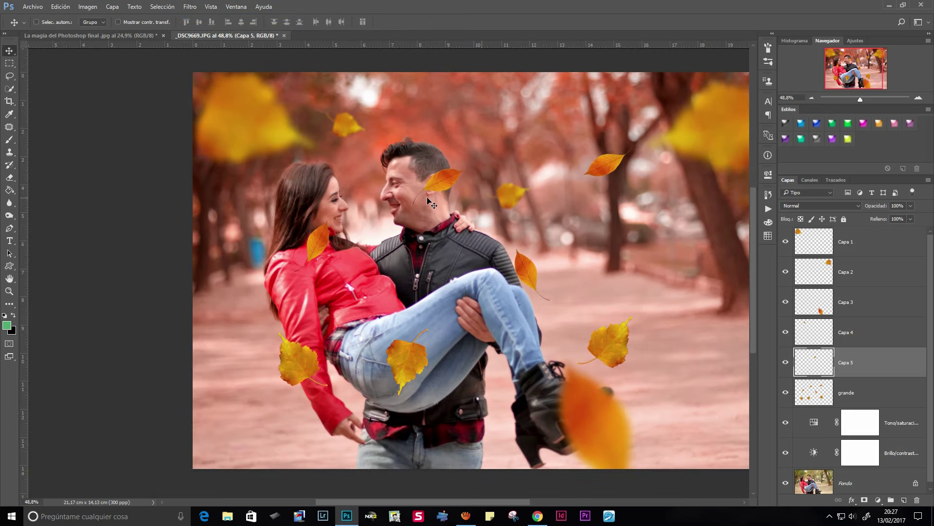
click(862, 393)
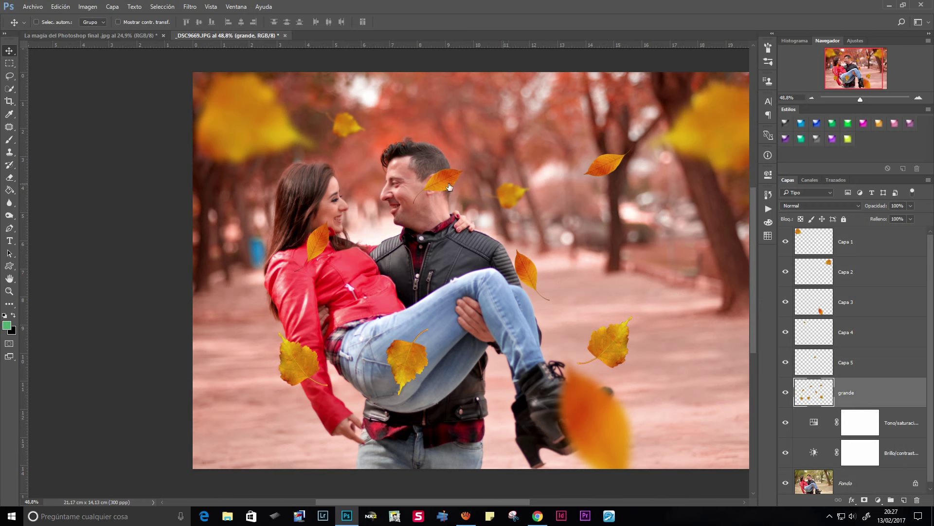
- Move the leaf over the man's face onto Capa 6, shrunk above his head
key(l)
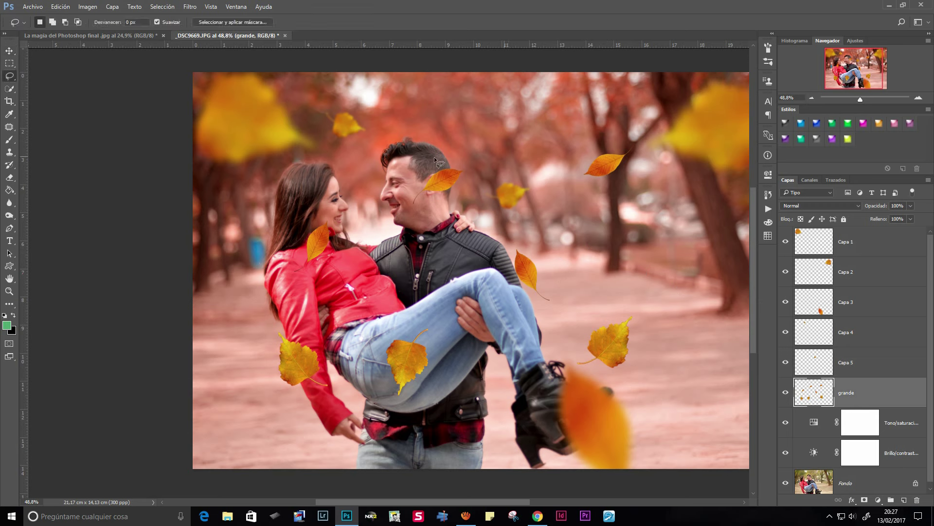
drag(467, 158, 468, 160)
key(Delete)
key(ctrl+d)
key(ctrl+v)
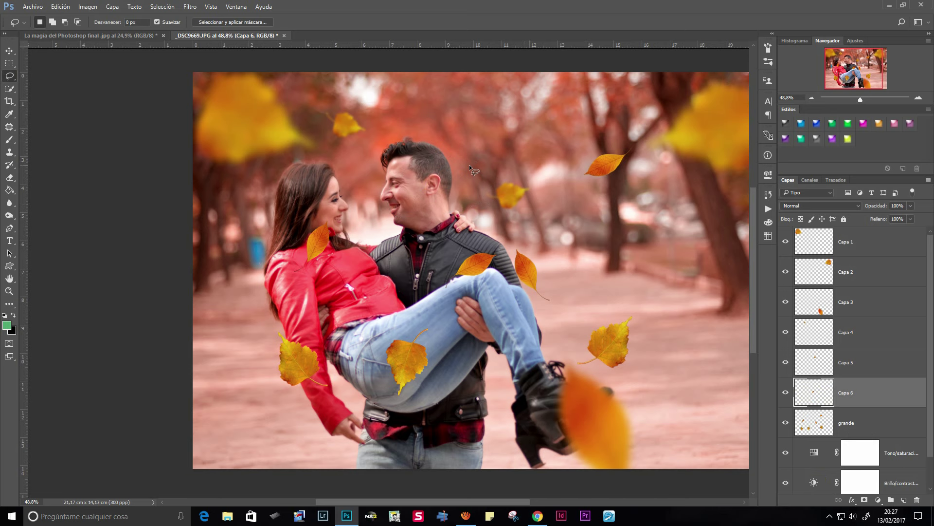
key(ctrl+t)
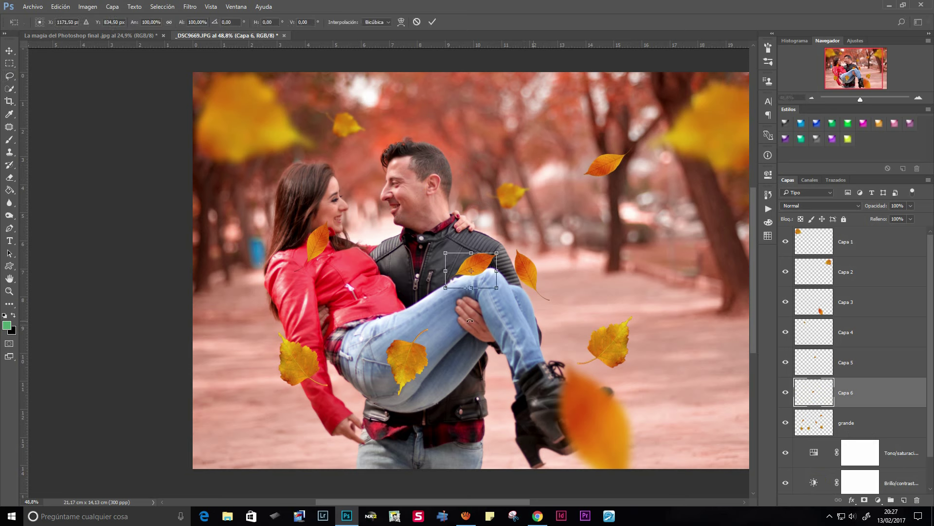
mouse_move(488, 262)
mouse_down()
mouse_move(487, 126)
mouse_move(478, 130)
mouse_move(492, 107)
mouse_move(503, 119)
mouse_up()
key(Return)
- Paste a leaf onto Capa 7, shrinking it to about 60% and rotating it
key(l)
click(190, 6)
key(Escape)
scroll(429, 256, down, 2)
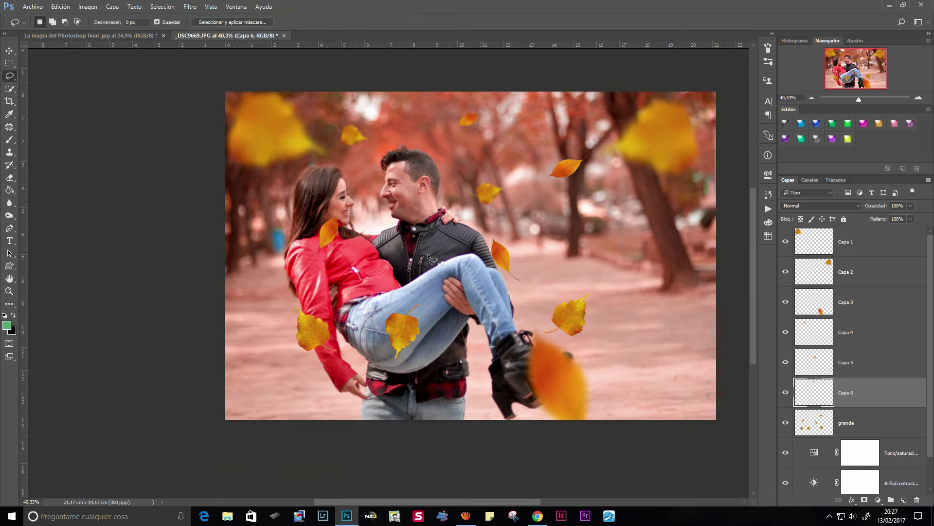
scroll(425, 255, down, 1)
scroll(407, 259, up, 2)
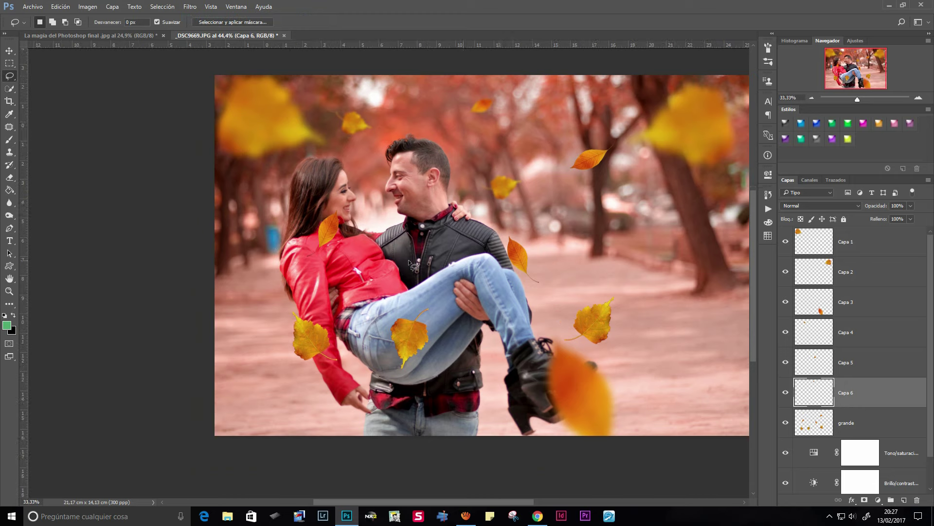
scroll(455, 308, up, 3)
scroll(458, 308, up, 1)
scroll(433, 303, down, 4)
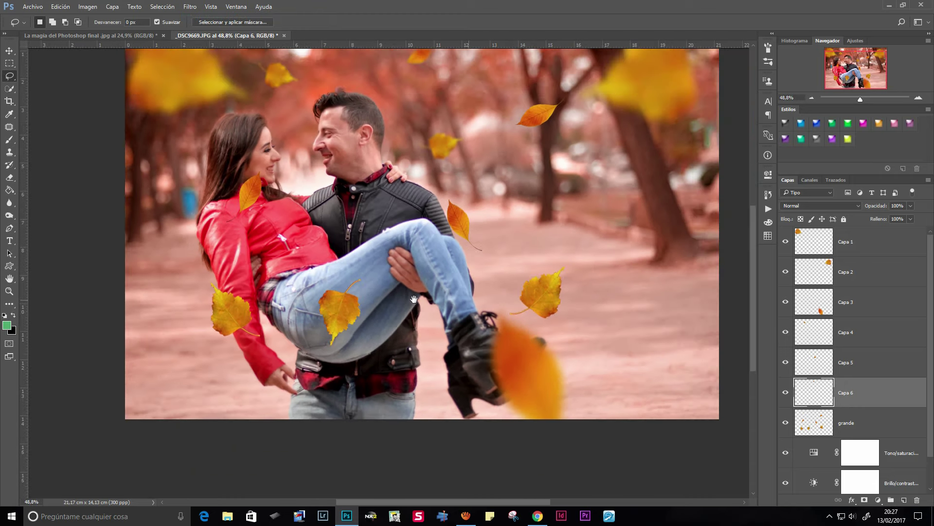
scroll(413, 299, down, 1)
scroll(409, 264, down, 1)
scroll(383, 239, up, 1)
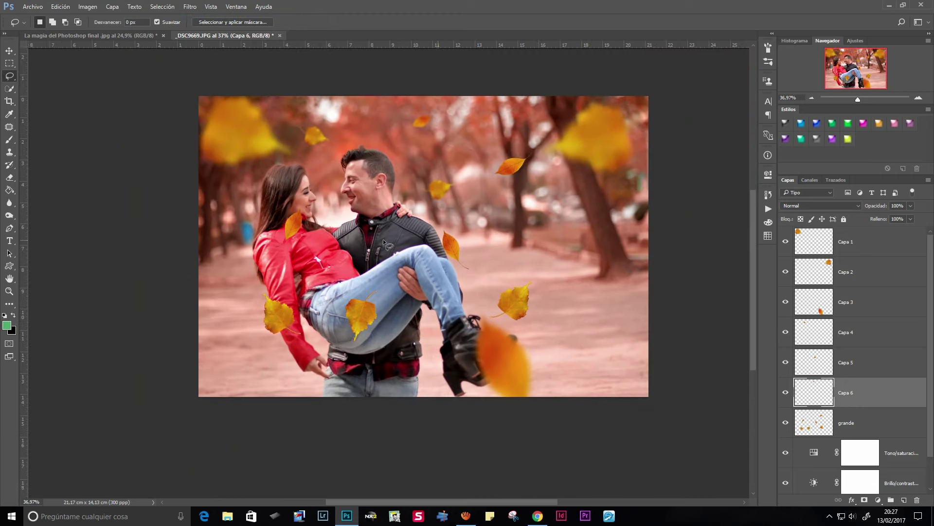
scroll(237, 186, up, 3)
scroll(237, 186, down, 3)
key(ctrl+v)
key(ctrl+t)
drag(263, 302, 240, 281)
drag(258, 224, 230, 242)
key(Return)
scroll(379, 231, up, 1)
- Paste a leaf onto Capa 8, shrinking it and rotating it about -17.5°
key(ctrl+v)
key(ctrl+t)
drag(221, 292, 184, 318)
drag(214, 358, 225, 364)
key(Return)
scroll(306, 209, down, 1)
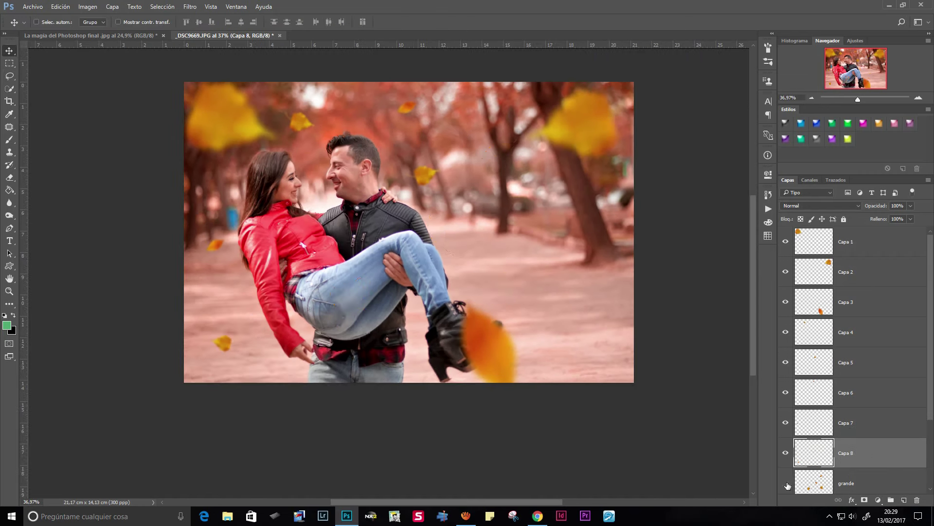
scroll(306, 209, up, 1)
scroll(311, 211, down, 1)
scroll(413, 179, up, 1)
drag(413, 179, 422, 230)
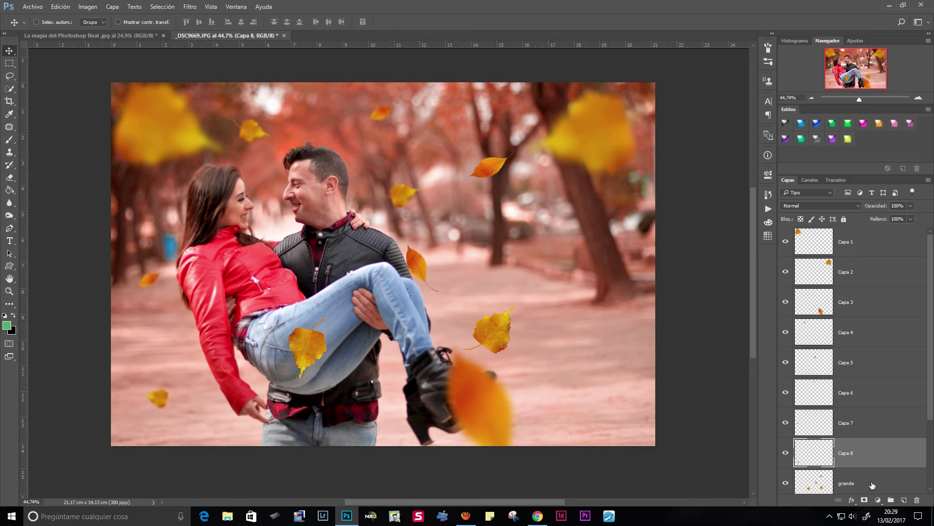
- Make grande active and zoom in on its leaf on the jeans, then zoom back out
click(876, 486)
scroll(276, 336, up, 2)
scroll(275, 335, up, 3)
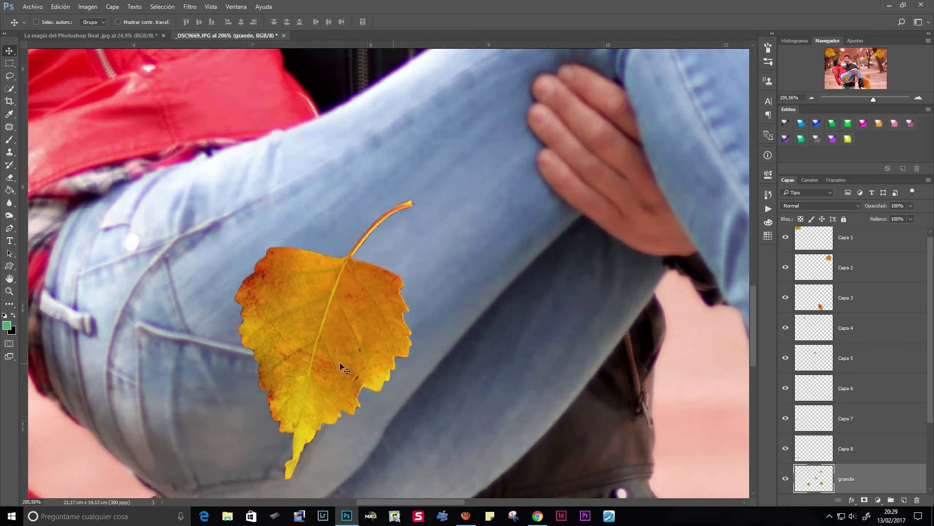
scroll(276, 336, up, 3)
scroll(355, 292, down, 2)
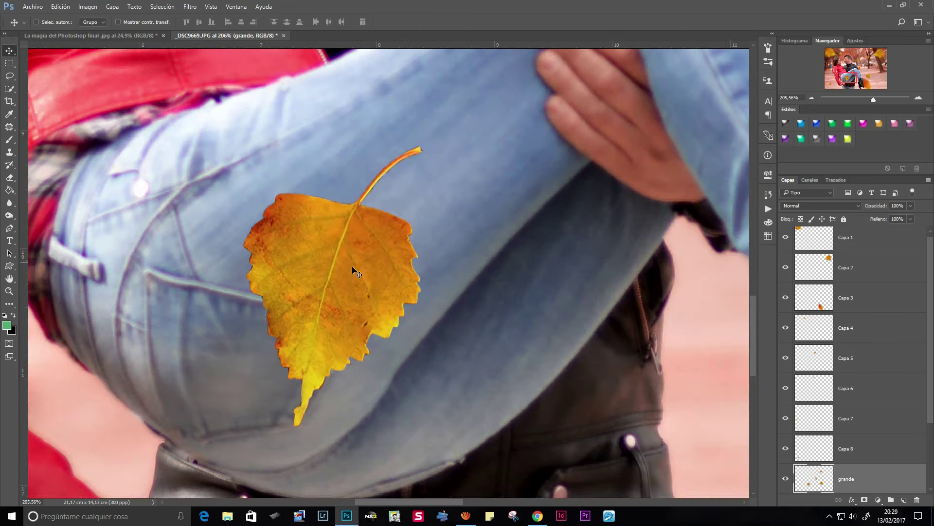
drag(354, 267, 384, 389)
scroll(366, 362, down, 2)
scroll(379, 350, down, 2)
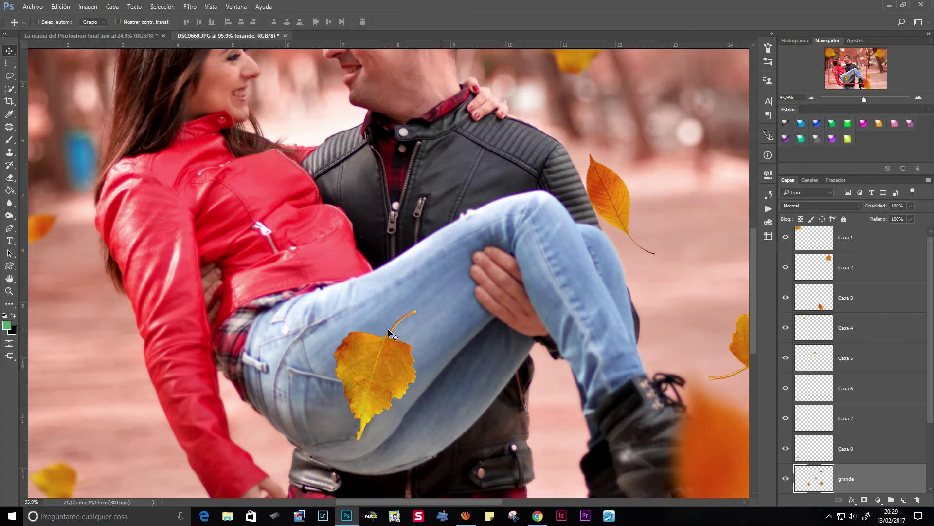
scroll(399, 336, down, 3)
scroll(408, 329, up, 2)
scroll(468, 312, up, 2)
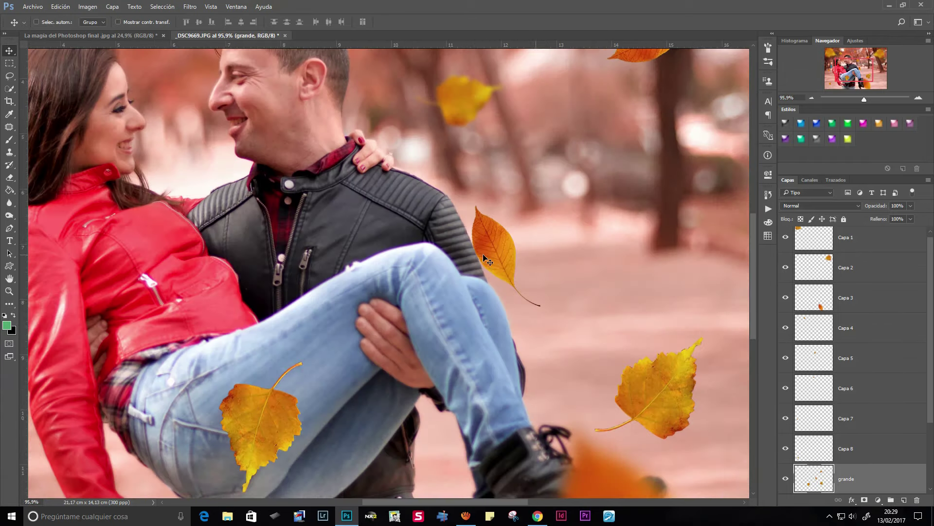
scroll(583, 316, up, 2)
scroll(579, 331, down, 2)
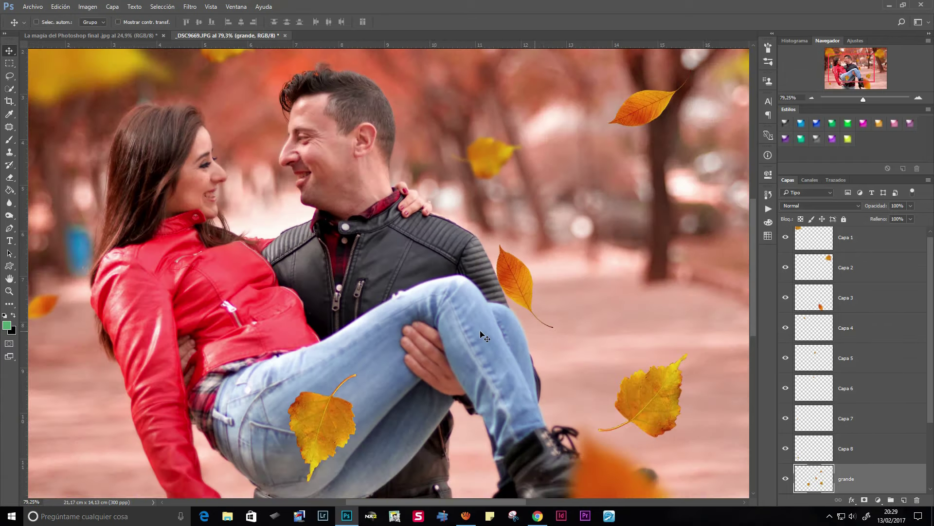
scroll(482, 335, down, 1)
scroll(467, 321, down, 1)
scroll(420, 294, down, 2)
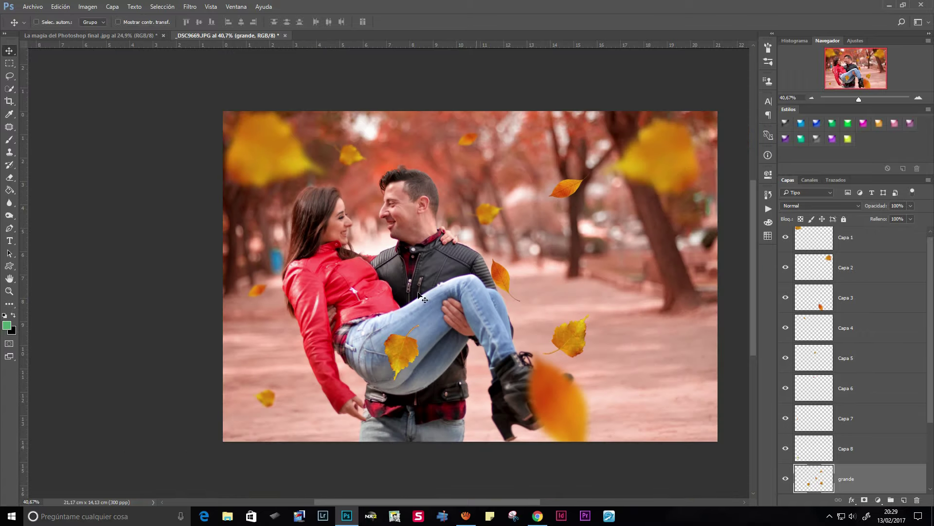
scroll(419, 295, up, 1)
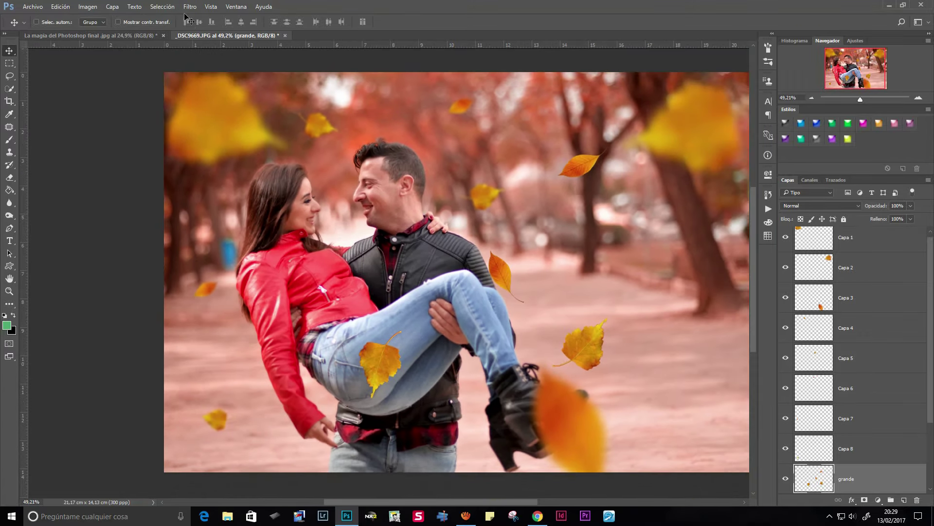
- Apply a Motion Blur at -62° angle and 36 px distance to the grande leaves layer
click(190, 7)
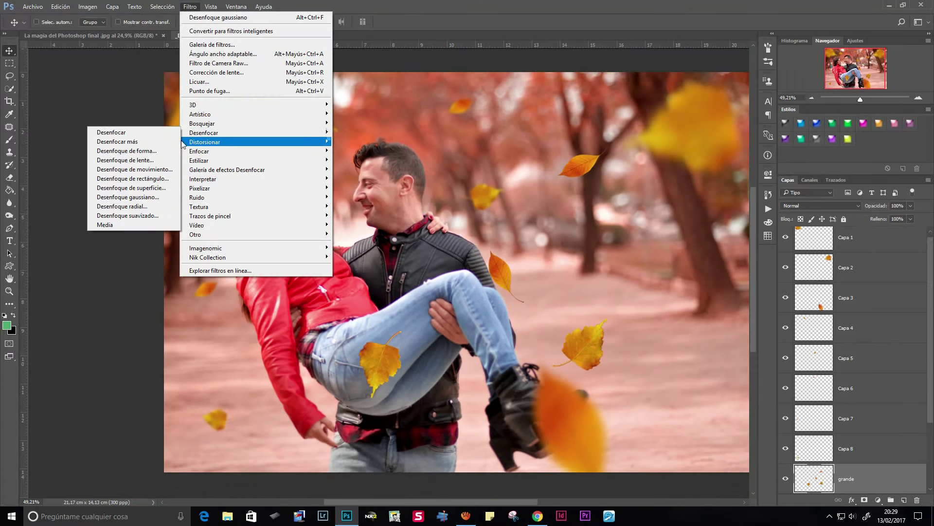
click(134, 169)
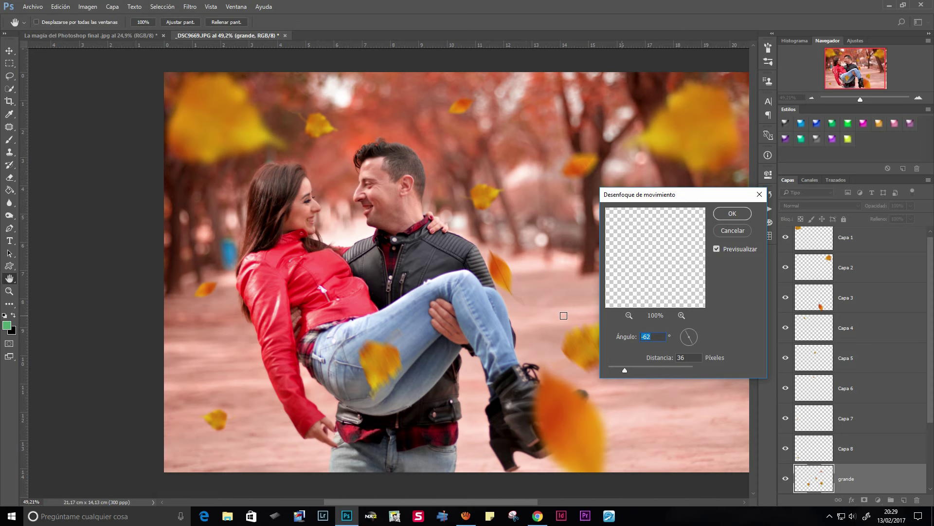
key(Return)
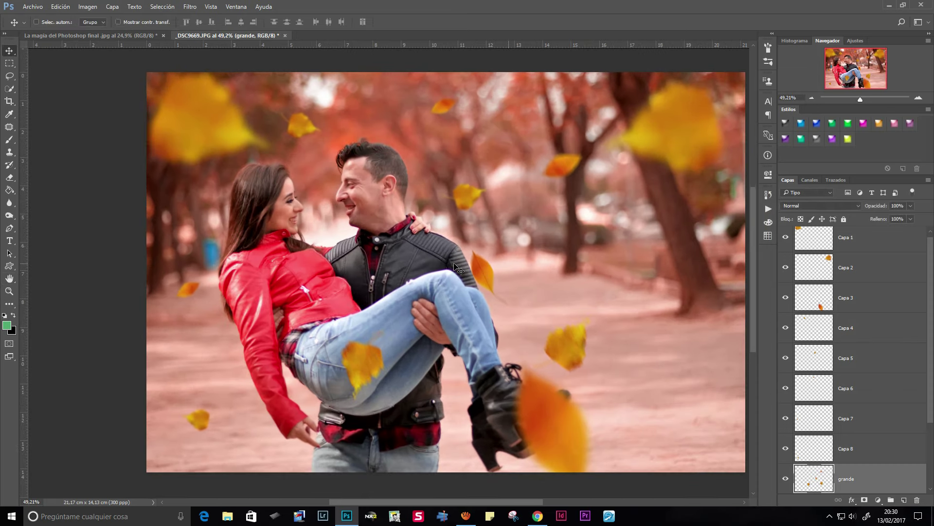
scroll(438, 265, down, 5)
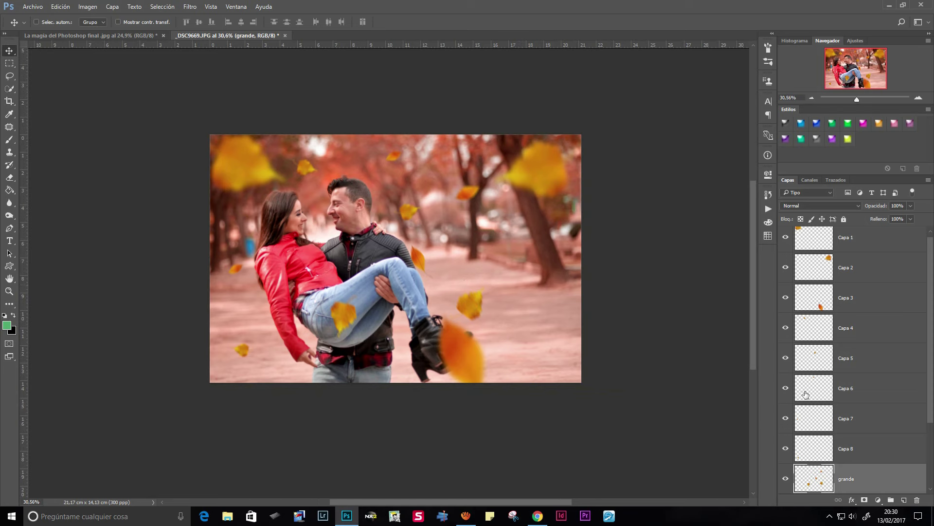
- Toggle between the original and edited photo to compare the result
scroll(806, 394, down, 3)
alt+click(785, 478)
alt+click(785, 478)
scroll(457, 258, up, 3)
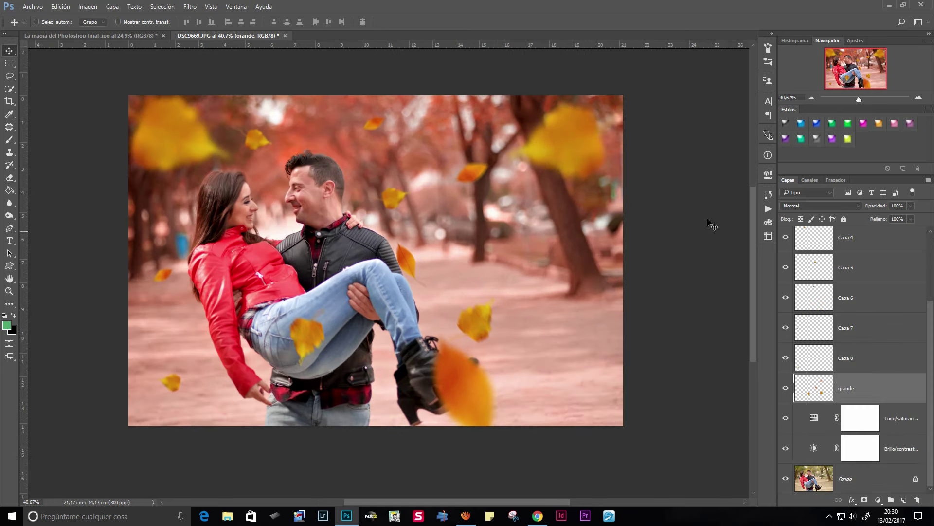
scroll(869, 311, up, 3)
- With Capa 1 selected, merge all visible layers into a new top layer using Ctrl+Alt+Shift+E
click(903, 239)
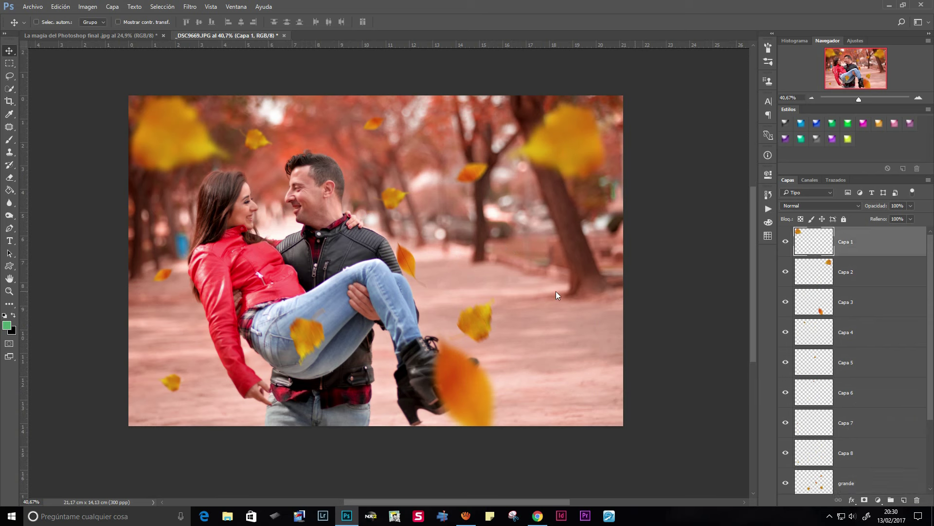
key(ctrl)
key(ctrl+shift+alt+e)
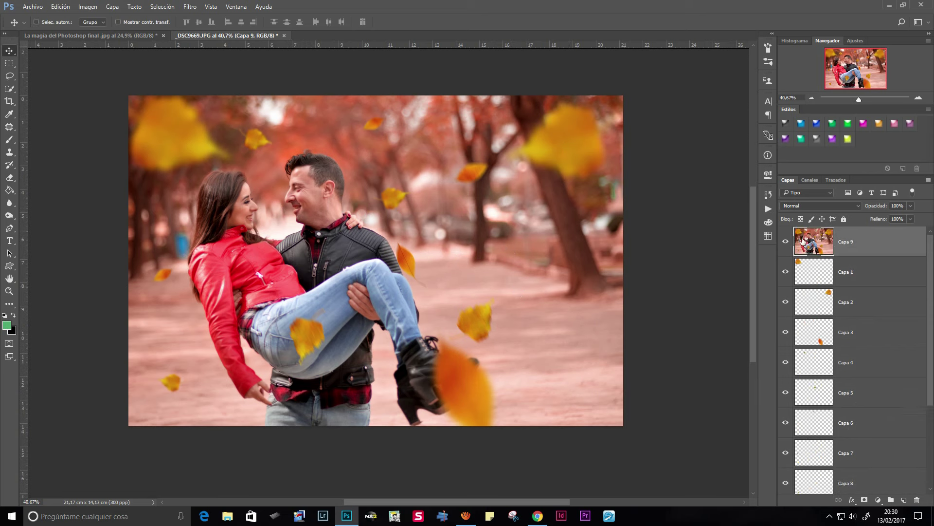
- Darken the merged layer's edges with Camera Raw post-crop vignetting
click(190, 6)
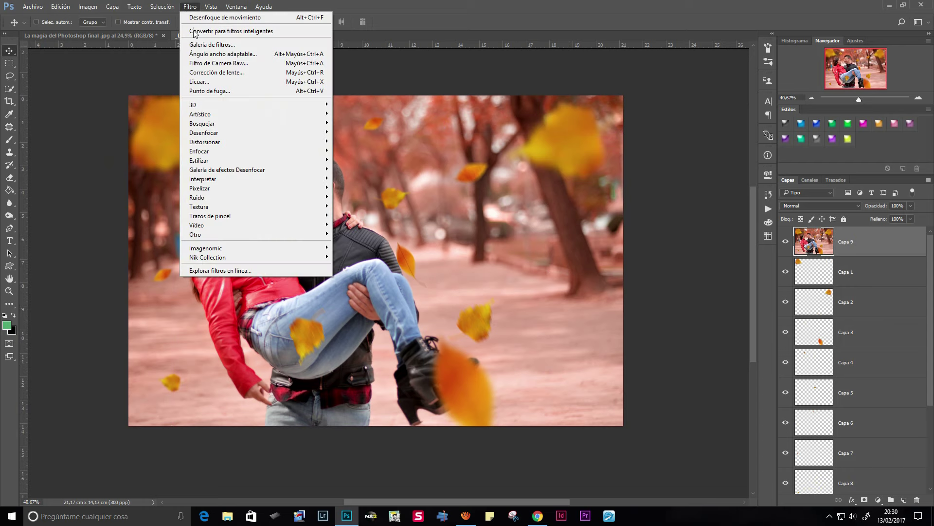
click(222, 68)
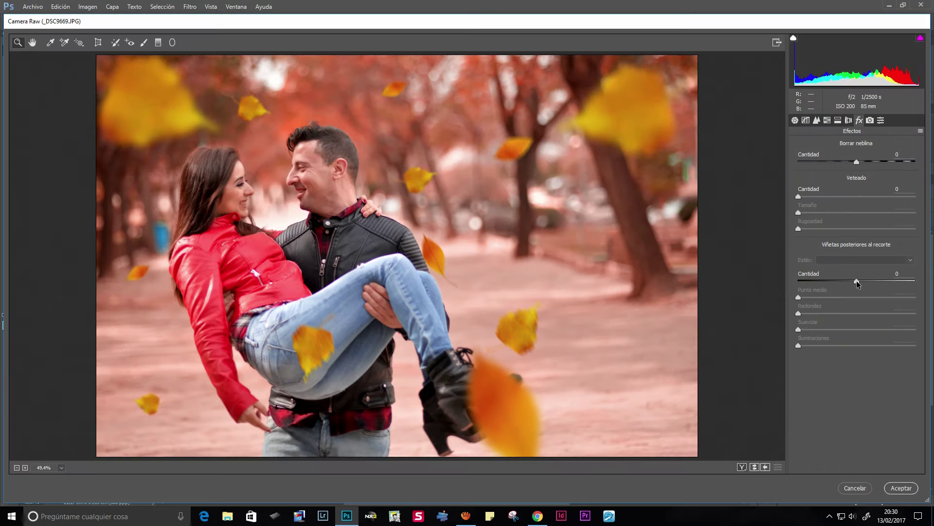
drag(858, 283, 848, 285)
key(Return)
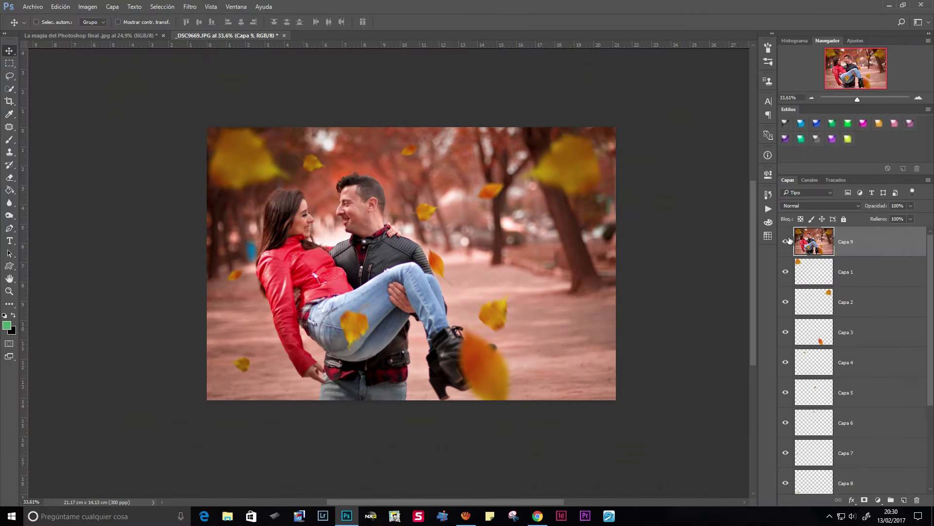
- Set the merged Capa 9 layer's opacity to 35%
key(1)
key(2)
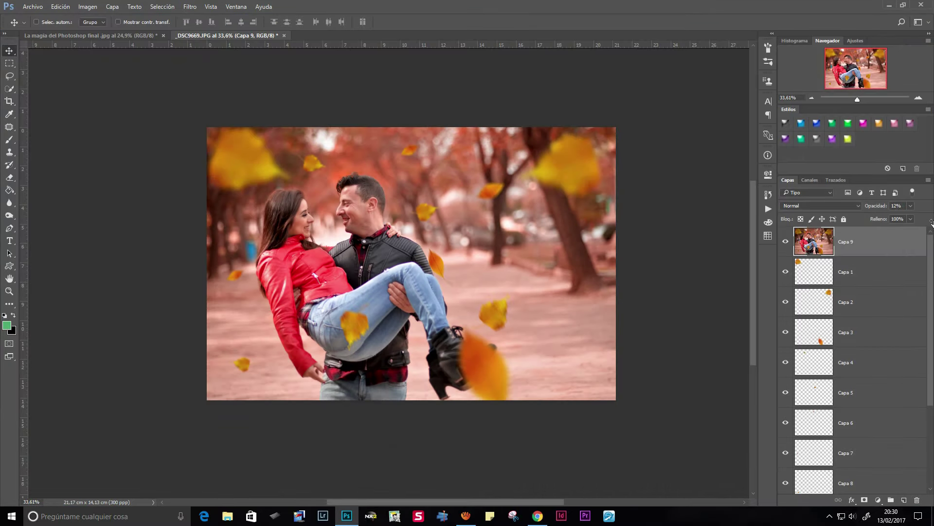
drag(873, 208, 882, 207)
scroll(340, 204, up, 1)
scroll(365, 212, up, 2)
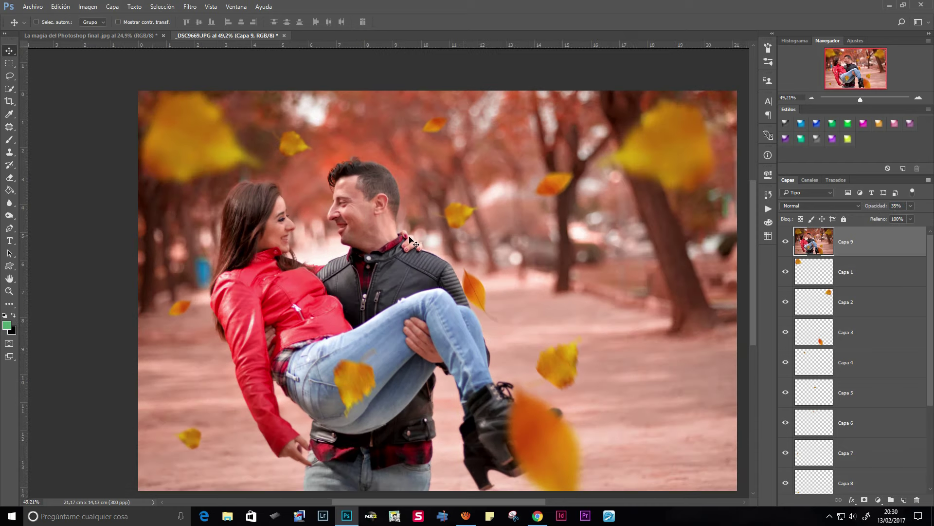
scroll(411, 241, down, 2)
scroll(412, 263, up, 1)
scroll(413, 276, up, 1)
scroll(413, 276, up, 1)
scroll(411, 275, down, 2)
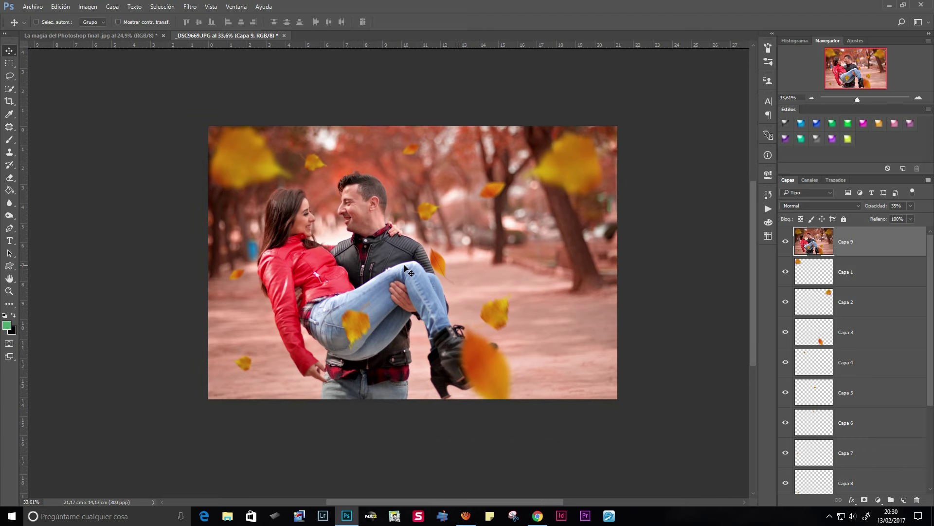
scroll(405, 266, up, 1)
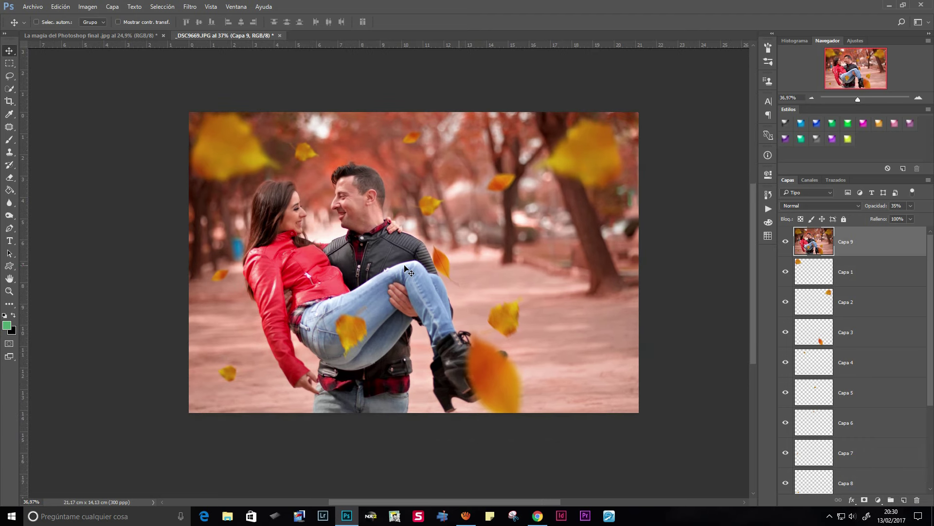
scroll(408, 269, down, 1)
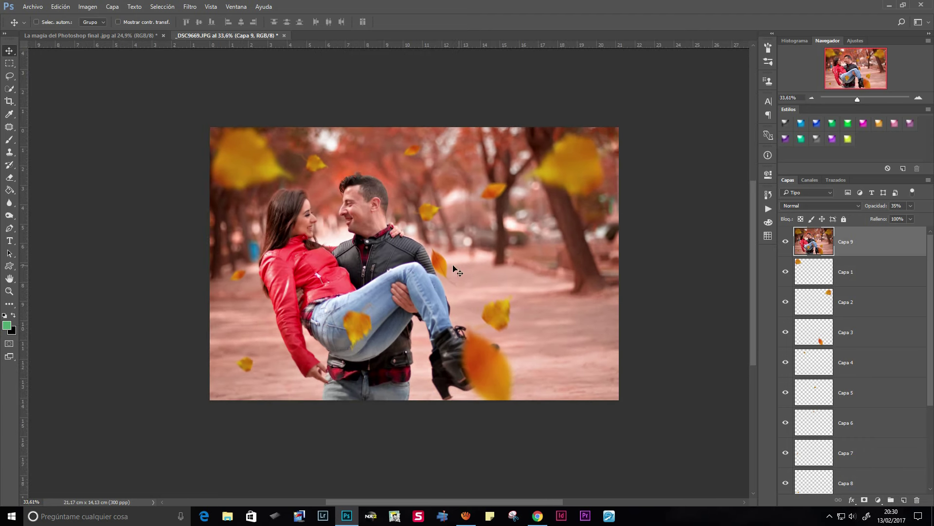
scroll(827, 438, down, 2)
scroll(823, 463, down, 2)
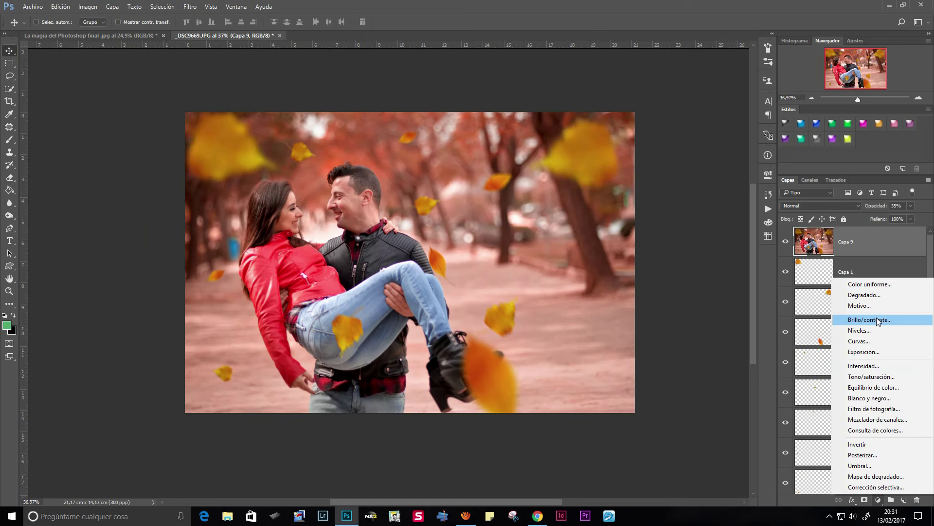
- Add a Brightness/Contrast layer (contrast 16) and a Filtro caliente (LBA) Photo Filter at 10% density
click(876, 320)
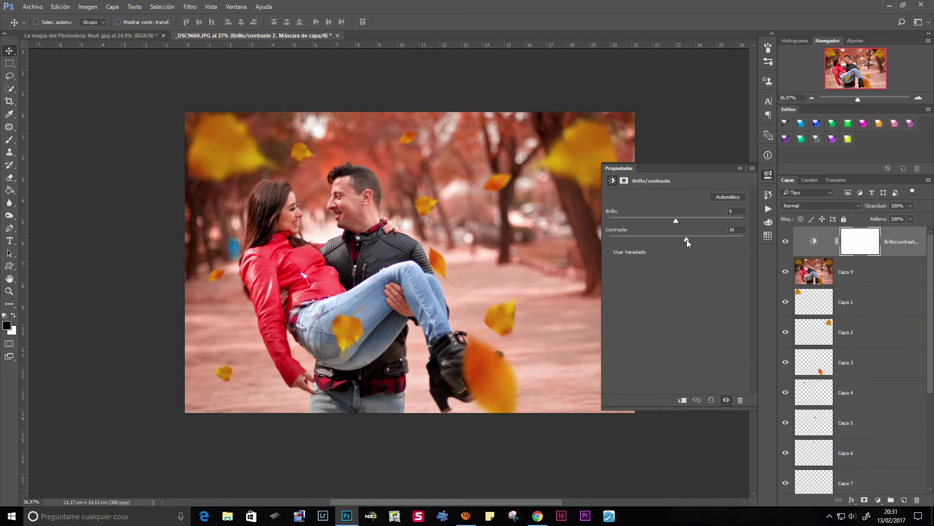
click(739, 169)
click(878, 499)
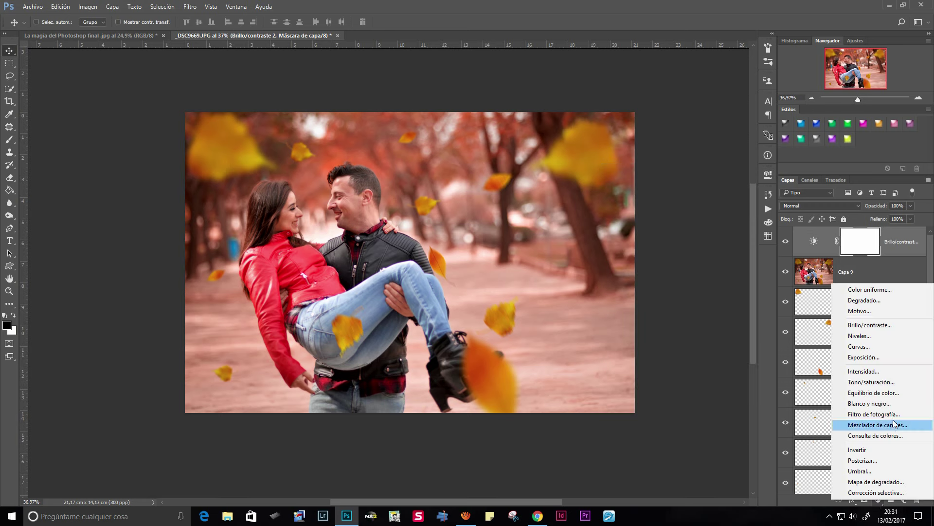
click(876, 414)
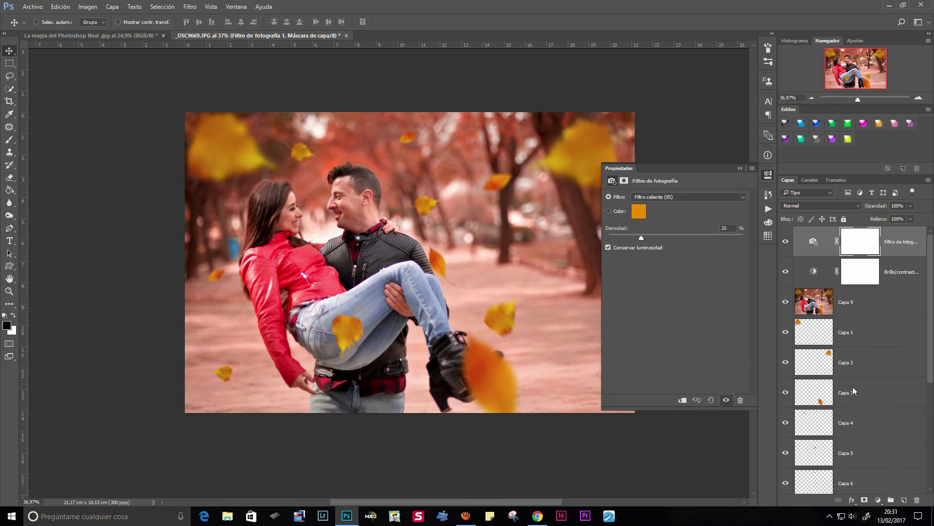
click(683, 194)
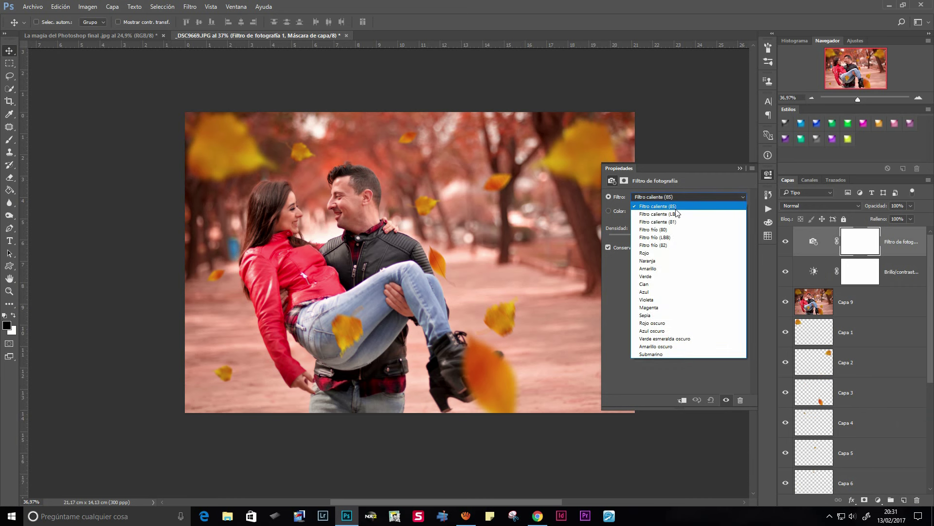
click(675, 215)
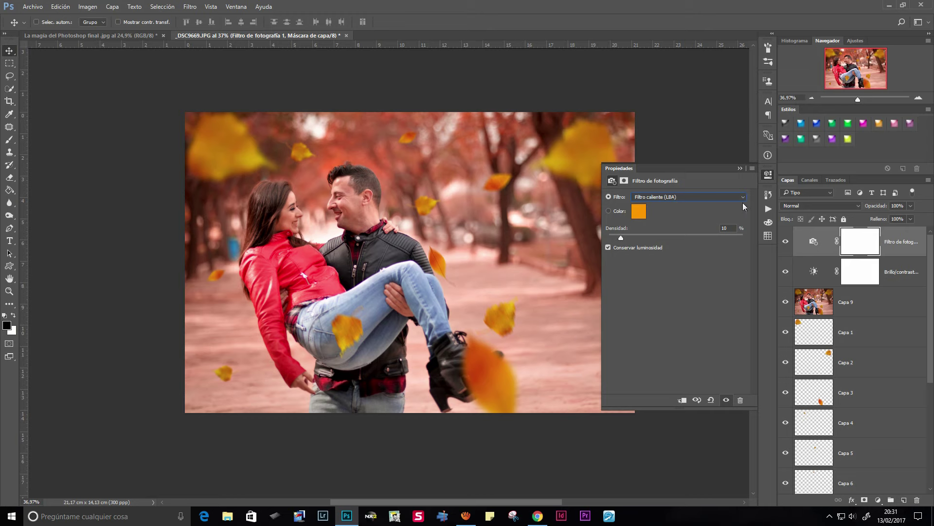
click(740, 169)
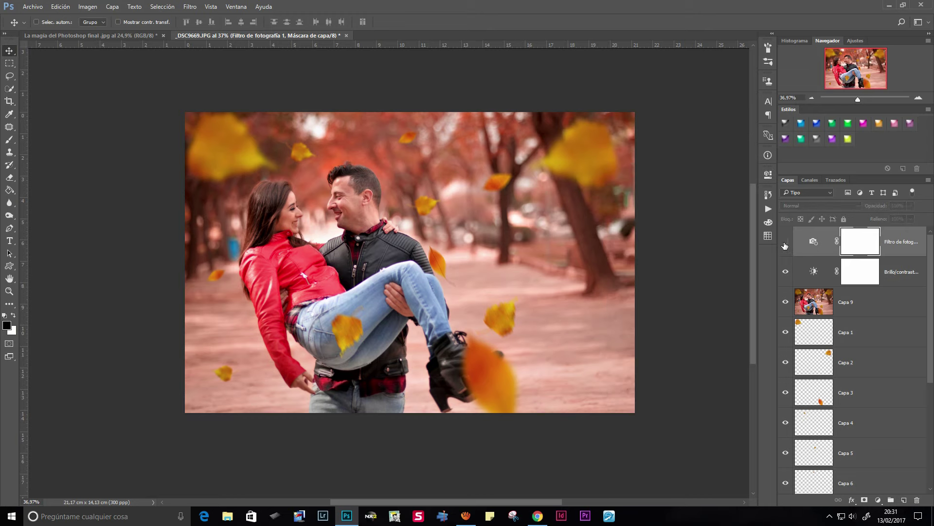
drag(319, 195, 749, 249)
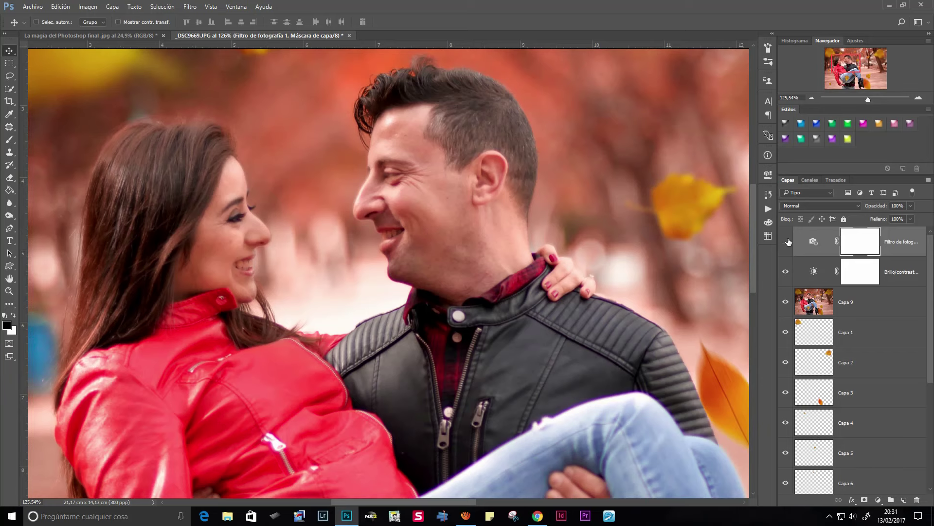
- Re-enable the Photo Filter and add a Brightness/Contrast layer with a soft centre mask around the couple
click(786, 242)
scroll(460, 212, down, 3)
scroll(460, 212, down, 3)
scroll(460, 211, down, 2)
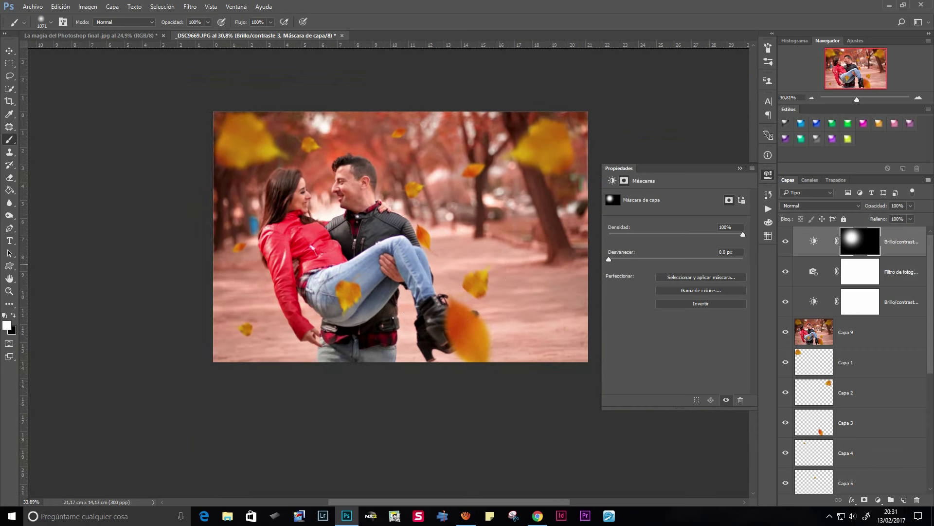
scroll(442, 267, up, 1)
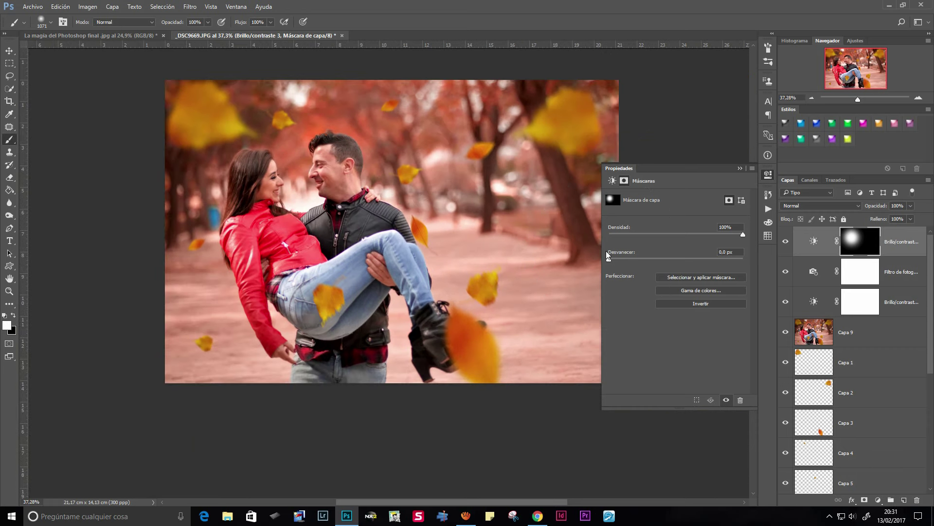
scroll(492, 269, up, 1)
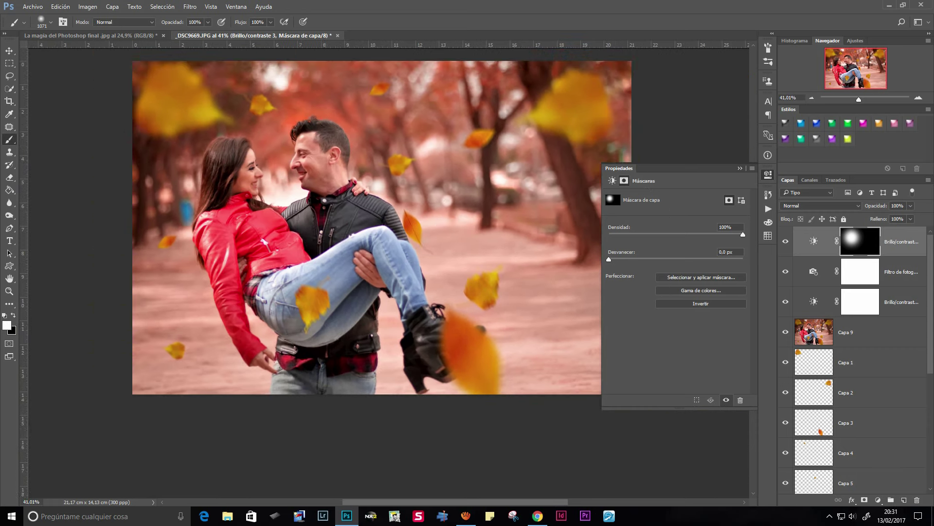
click(740, 168)
scroll(698, 209, down, 2)
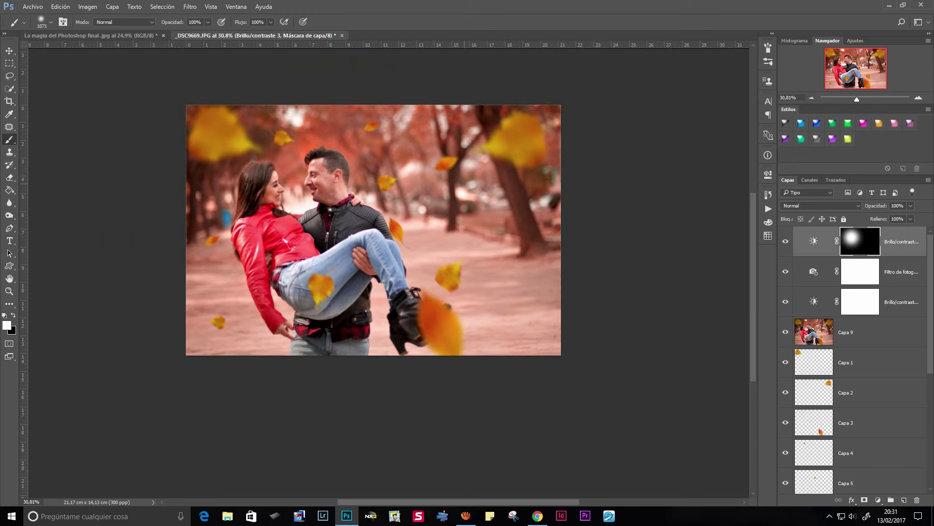
click(132, 35)
- Zoom to view the whole four-panel collage with its green, autumn, snowy and logo panels
scroll(319, 340, up, 3)
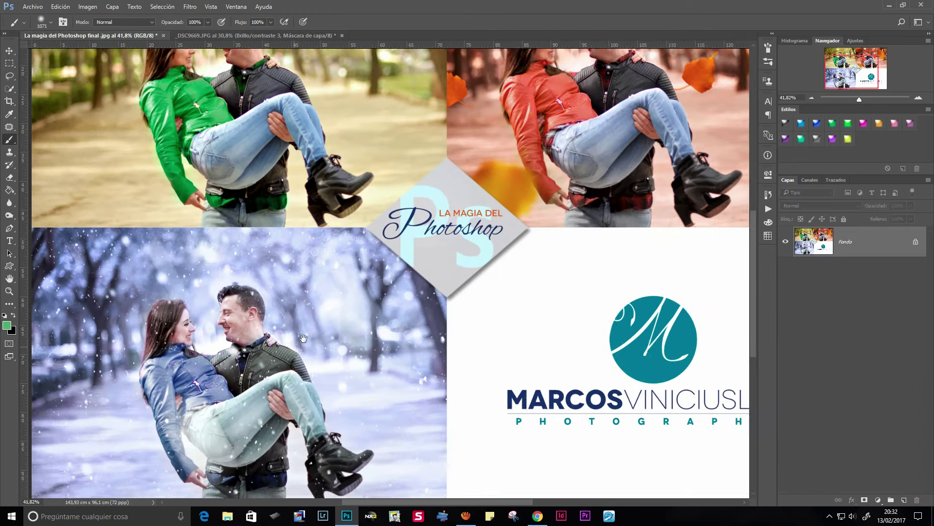
scroll(501, 244, down, 1)
scroll(502, 245, down, 1)
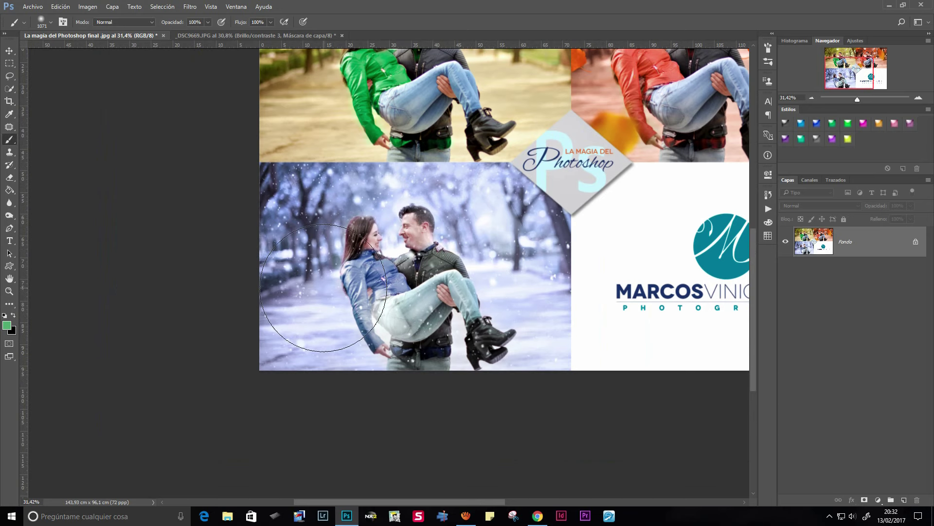
scroll(531, 261, down, 4)
scroll(526, 260, up, 1)
scroll(511, 272, up, 1)
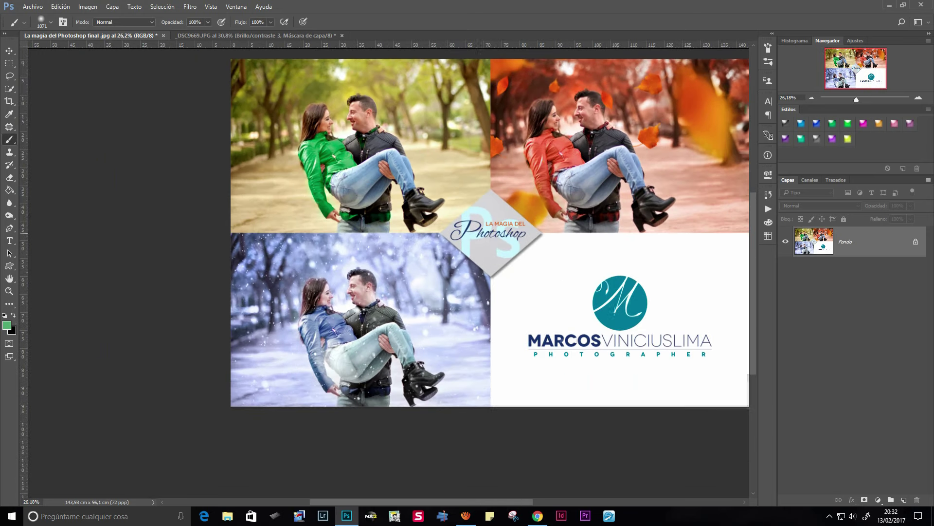
scroll(502, 277, up, 1)
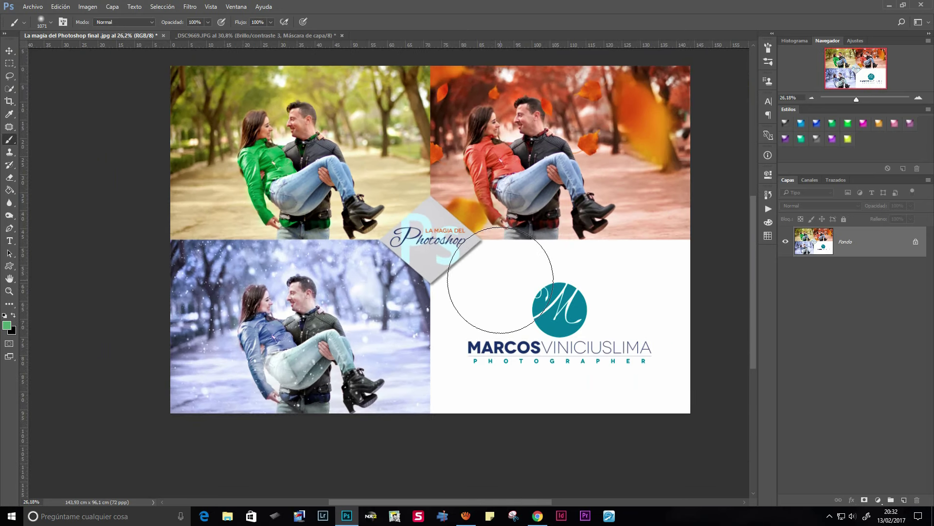